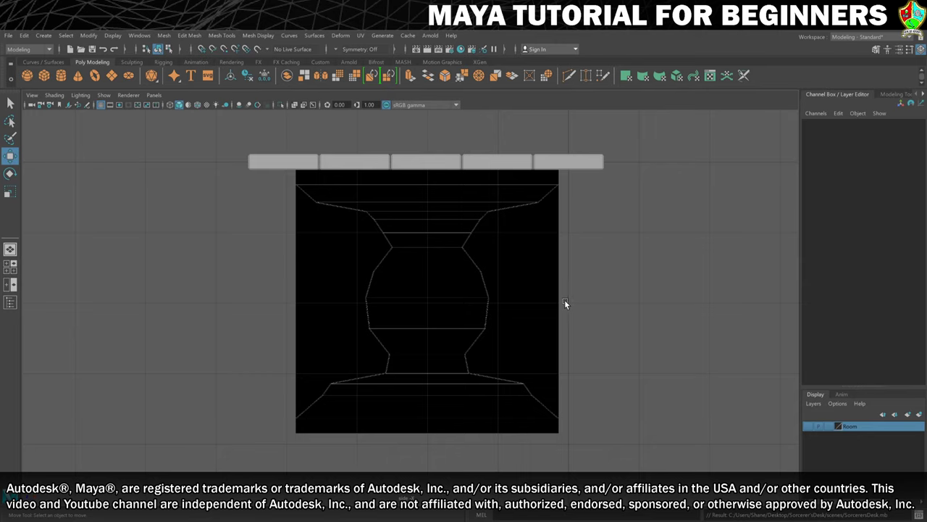
- Examine how the table-leg reference image's lines display at different zoom levels in the side view
scroll(468, 287, "up", 2)
scroll(467, 287, "up", 1)
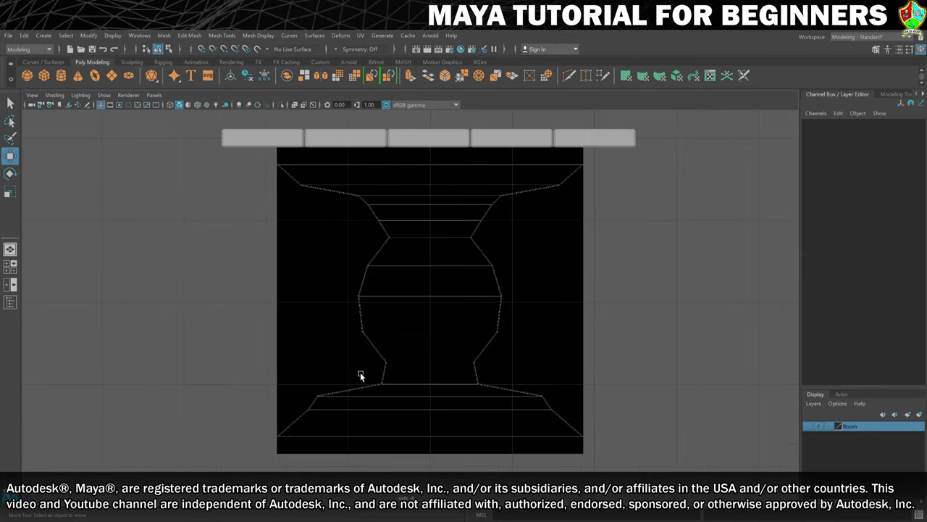
scroll(372, 365, "up", 1)
scroll(374, 360, "down", 4)
scroll(397, 354, "up", 1)
scroll(420, 367, "up", 2)
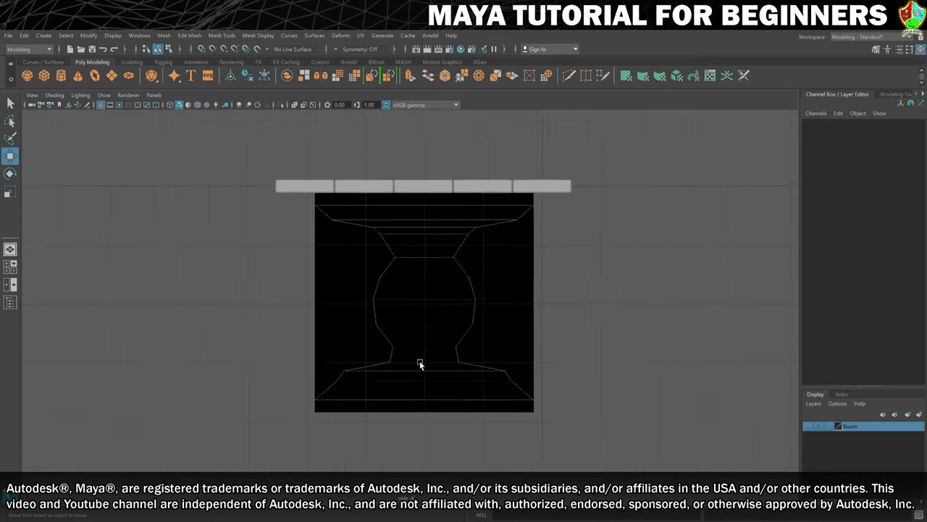
scroll(433, 369, "down", 2)
scroll(437, 368, "up", 1)
scroll(437, 369, "up", 1)
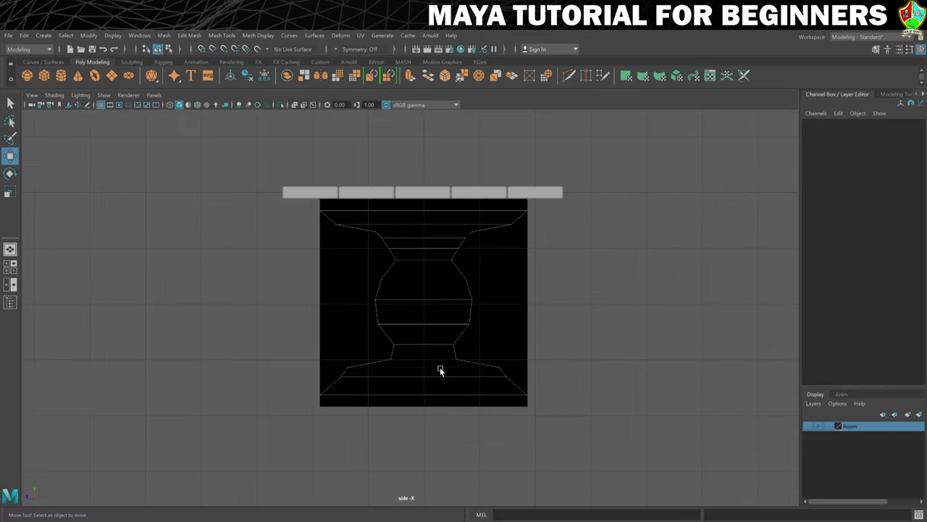
scroll(439, 370, "down", 3)
scroll(441, 372, "up", 3)
scroll(443, 375, "up", 3)
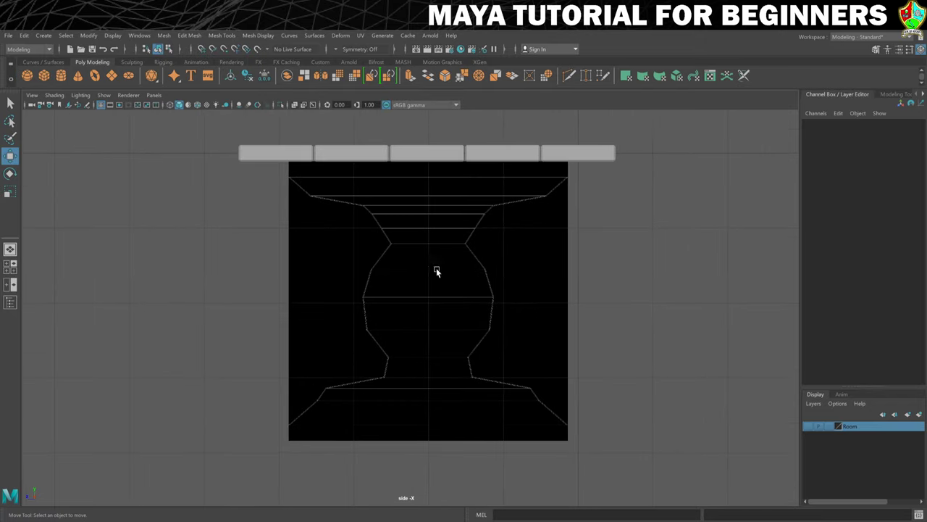
- Set the texture filter of the table-leg reference image plane to MipMap Trilinear
left_click(546, 288)
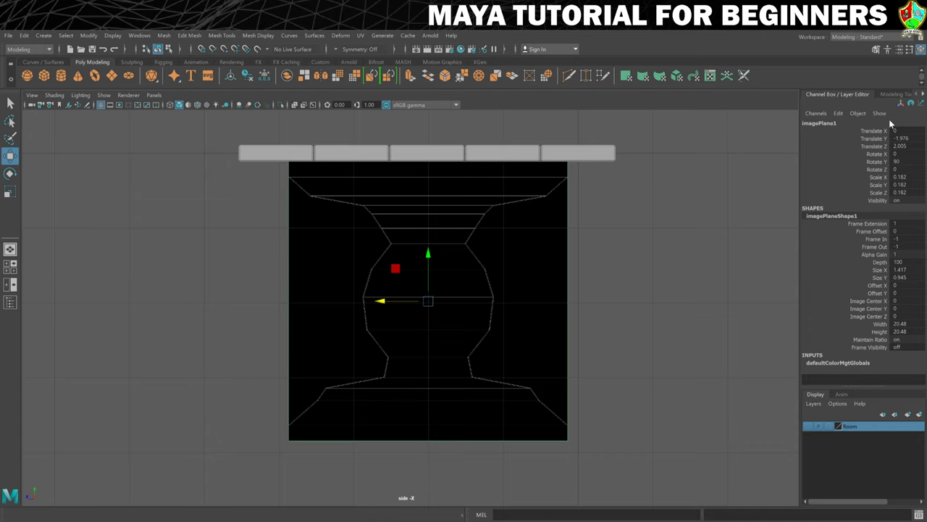
key("ctrl+a")
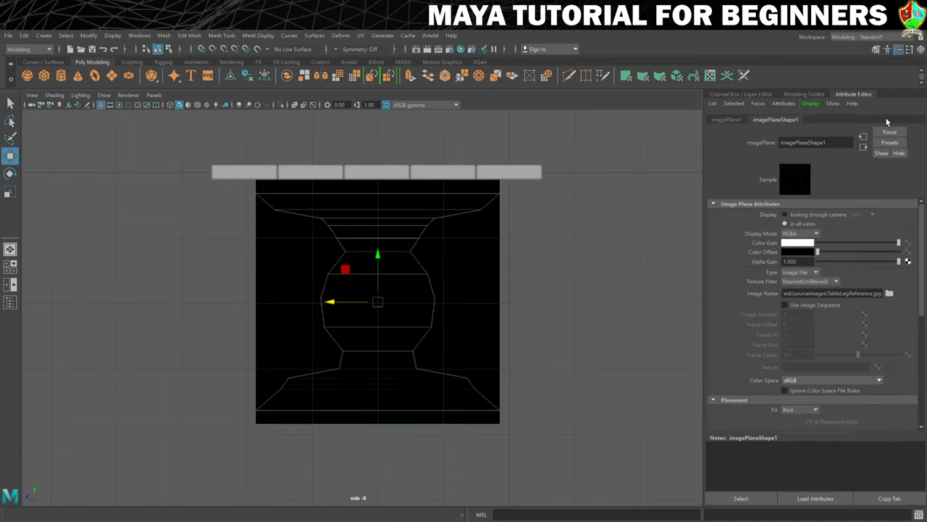
left_click(727, 119)
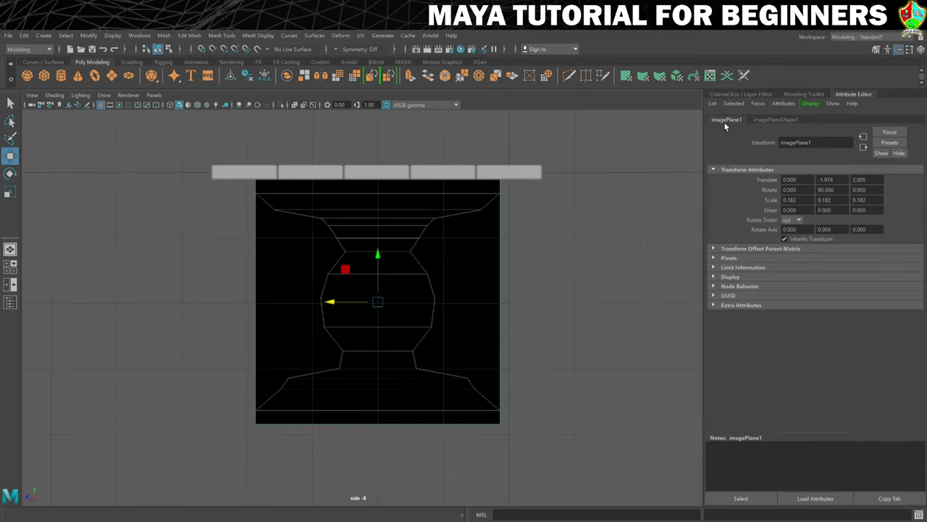
left_click(773, 120)
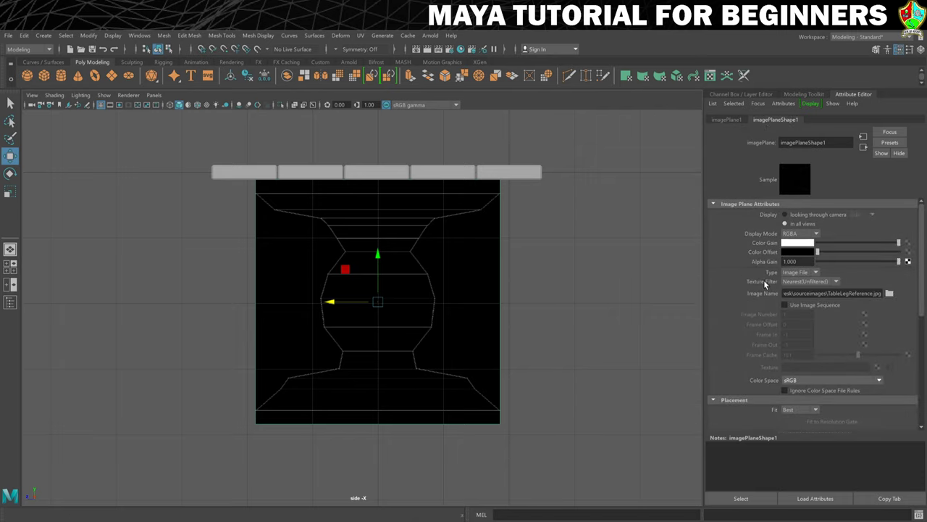
left_click(809, 282)
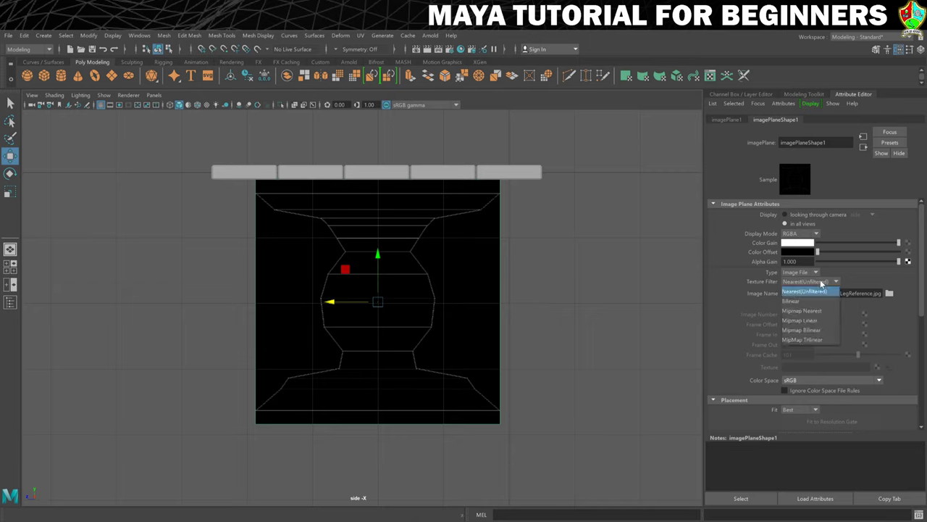
left_click(797, 341)
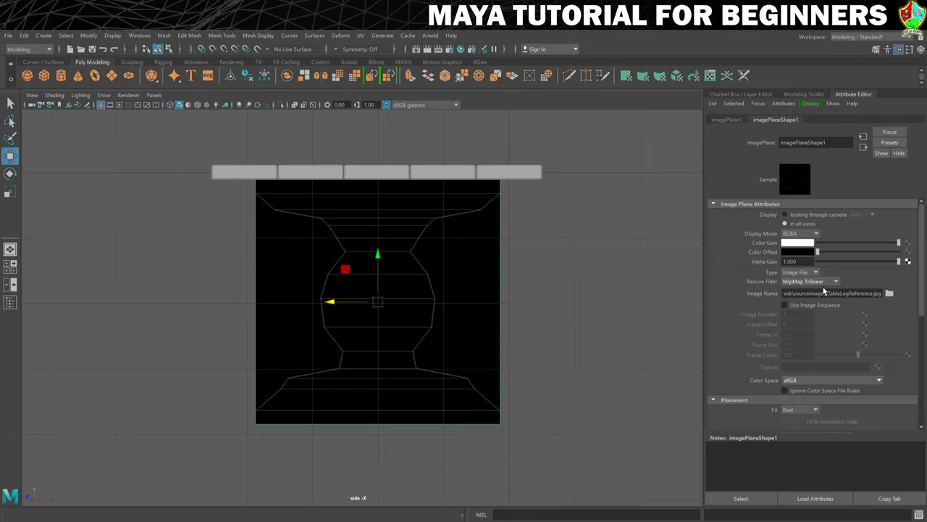
scroll(568, 362, "up", 5)
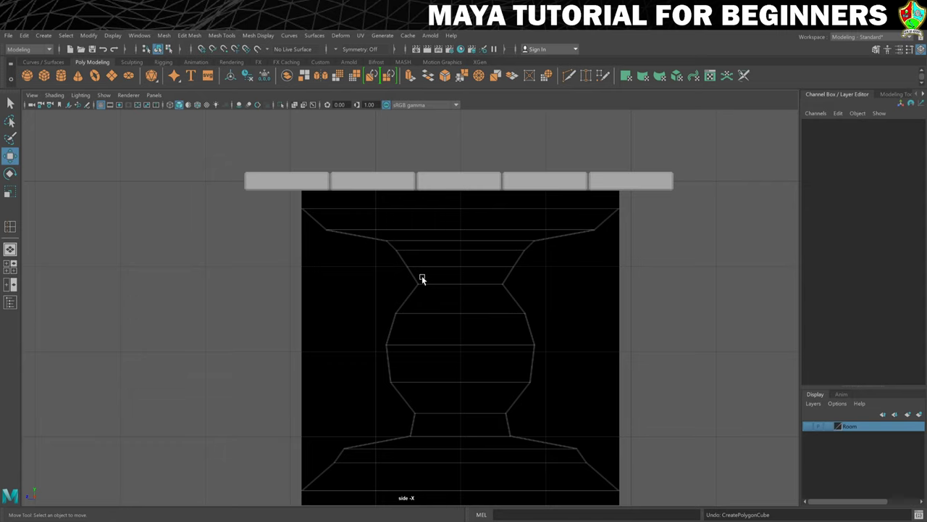
- Create a polygon cube and move it to the centre of the leg reference, at about Y -1.994 and Z 2
key("space")
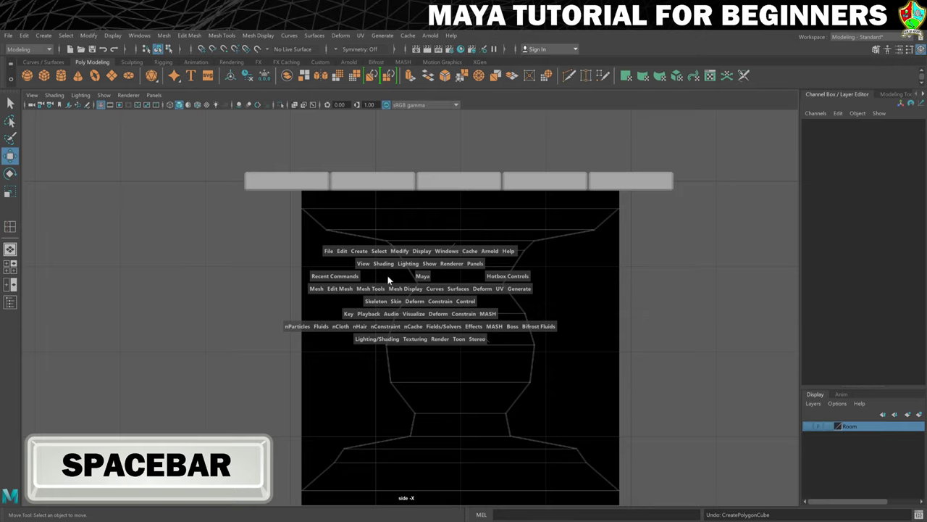
left_click(356, 250)
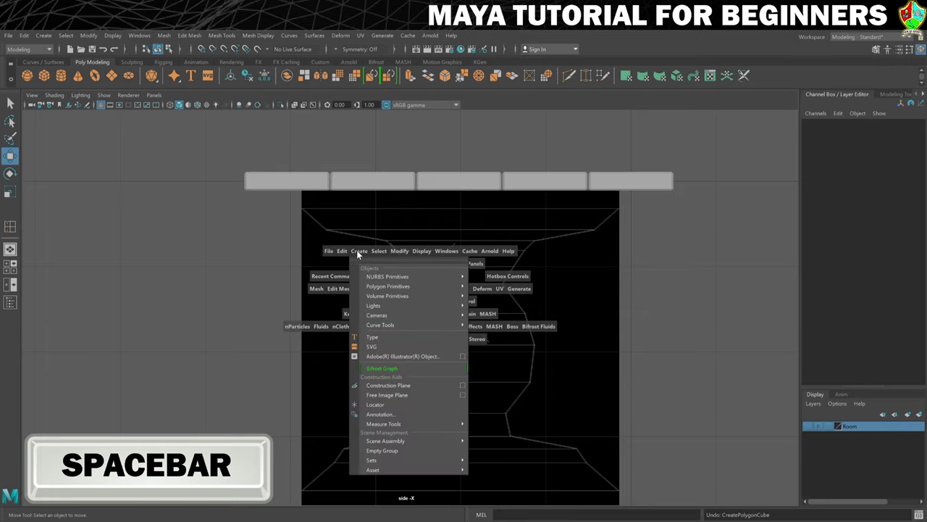
left_click(357, 250)
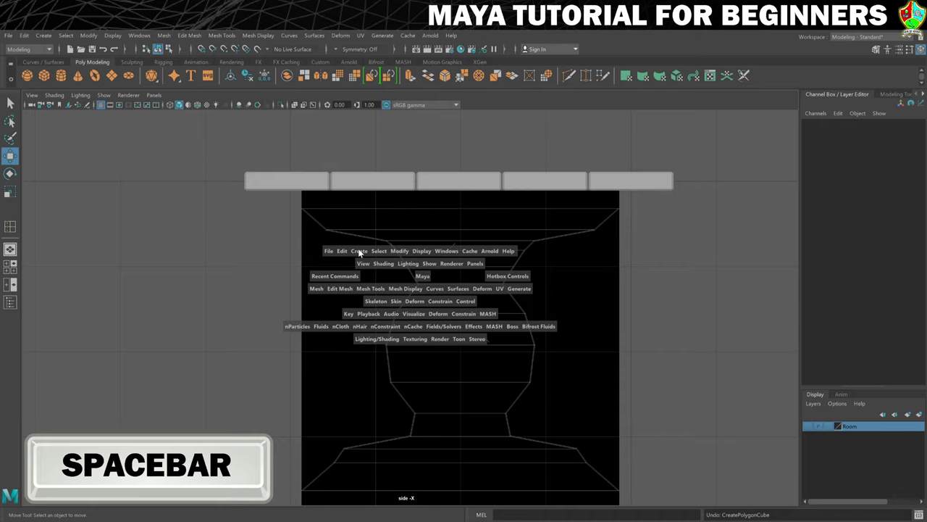
left_click(360, 251)
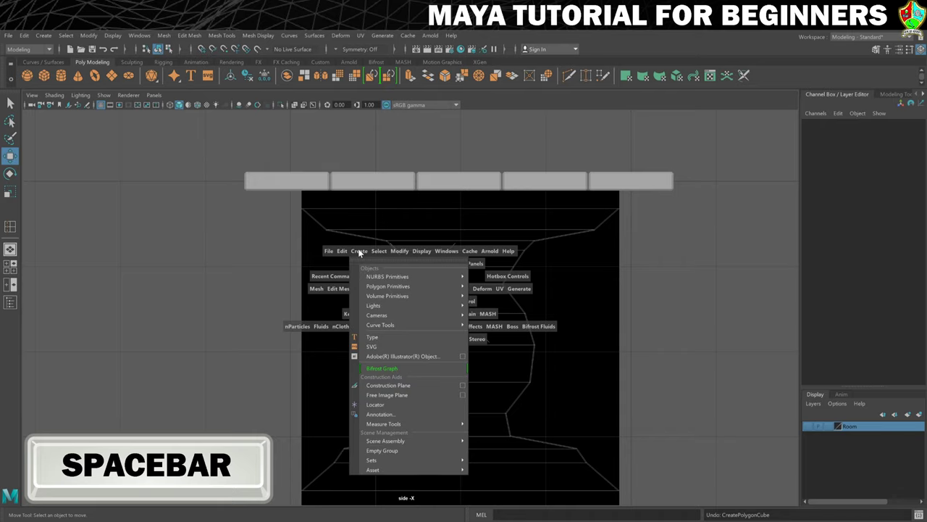
mouse_move(386, 286)
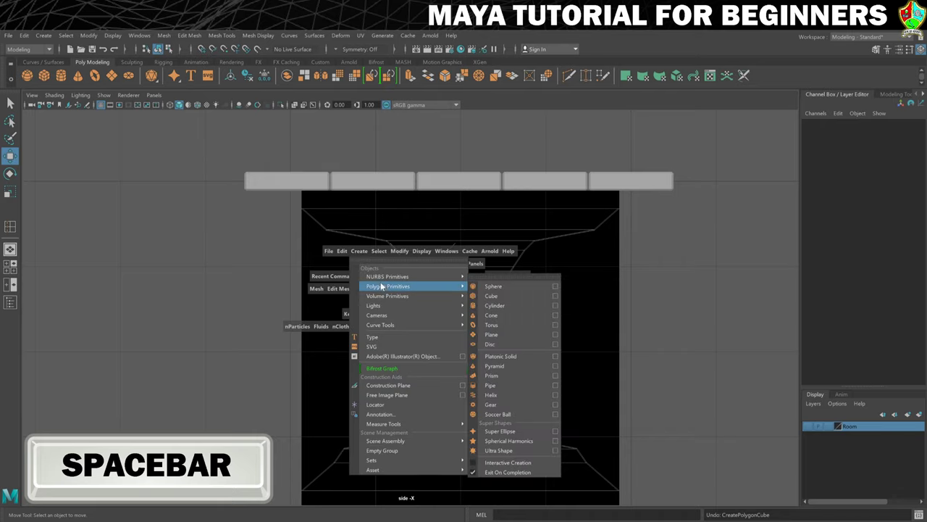
left_click(513, 294)
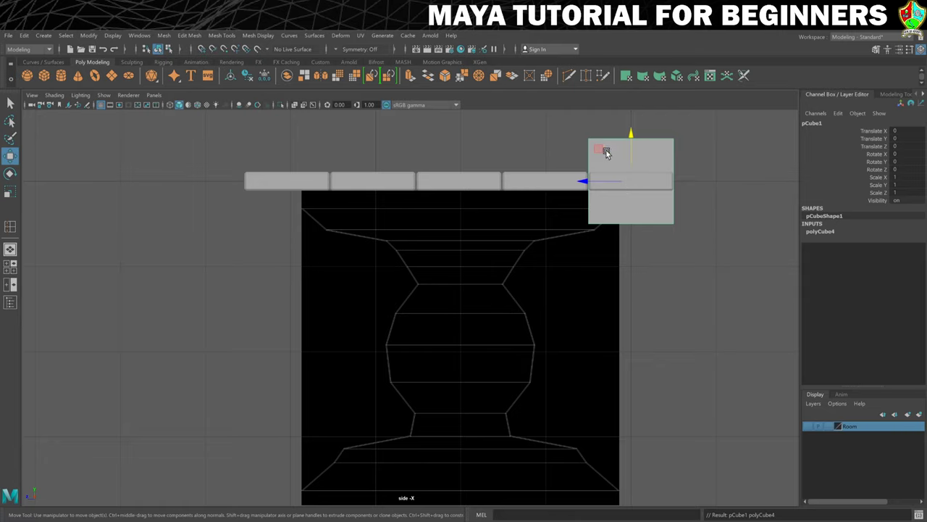
left_click_drag(607, 151, 428, 319)
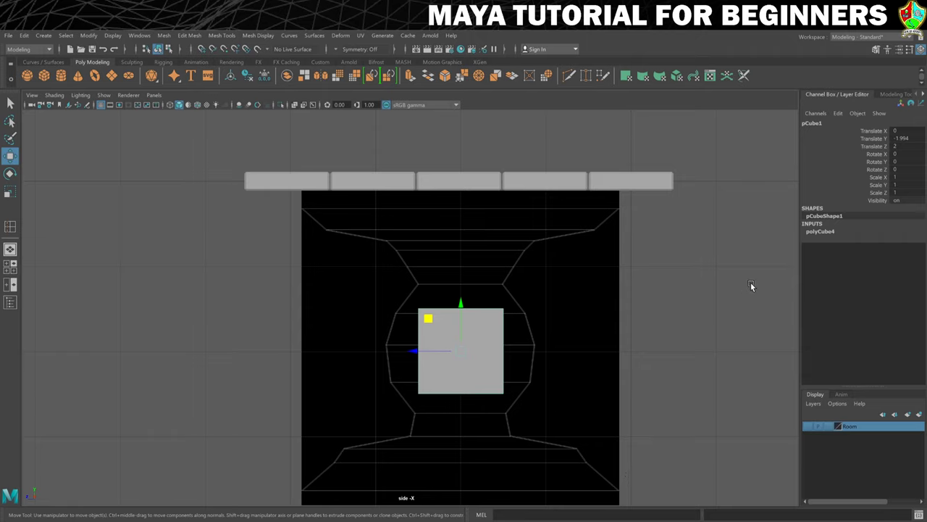
- Give the cube 15 height subdivisions and rename it TableLeg
left_click(819, 232)
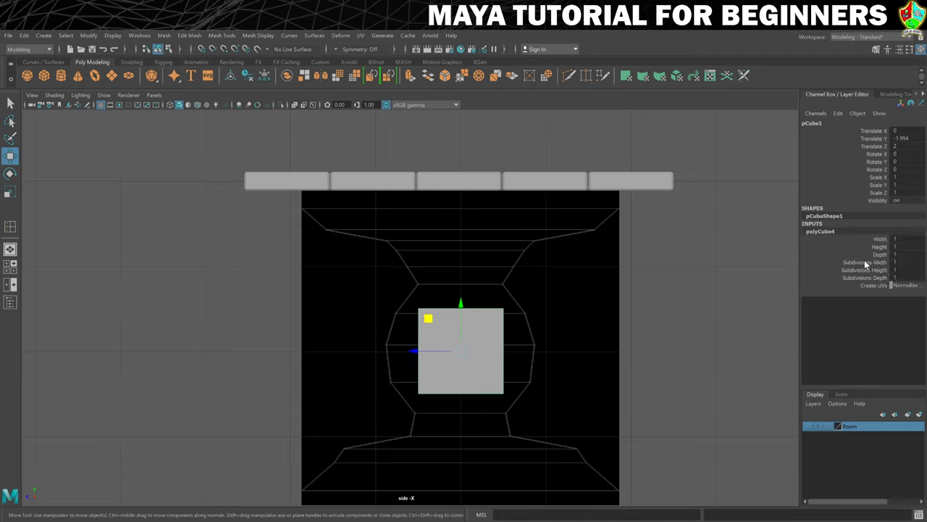
left_click(898, 269)
key("Return")
left_click(813, 122)
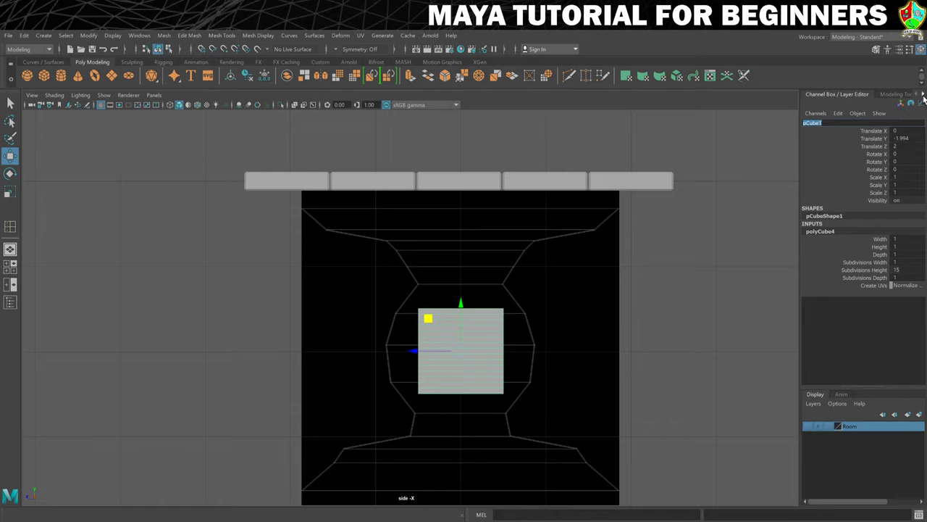
type("TableLeg")
key("Return")
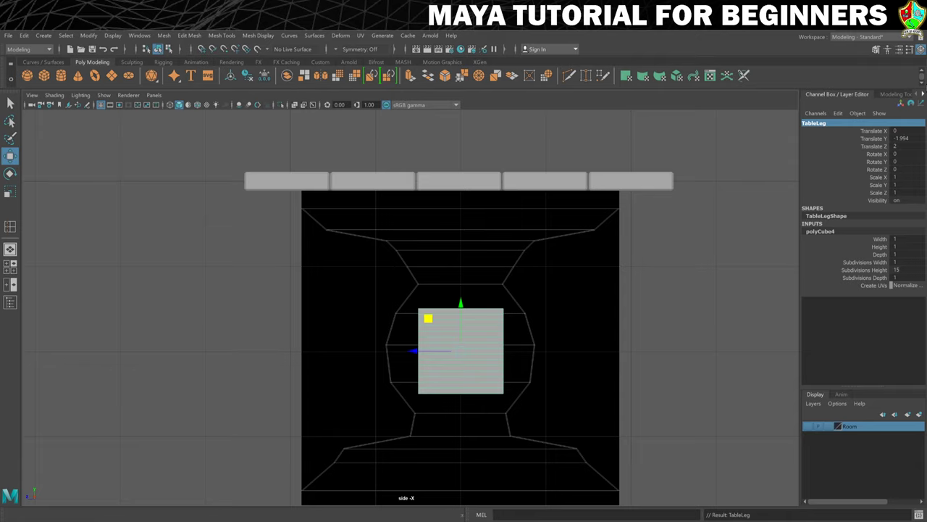
- Stretch TableLeg vertically to a Y scale of about 3.691 and position it at about Y -1.977 to match the reference height
key("r")
left_click_drag(461, 304, 460, 193)
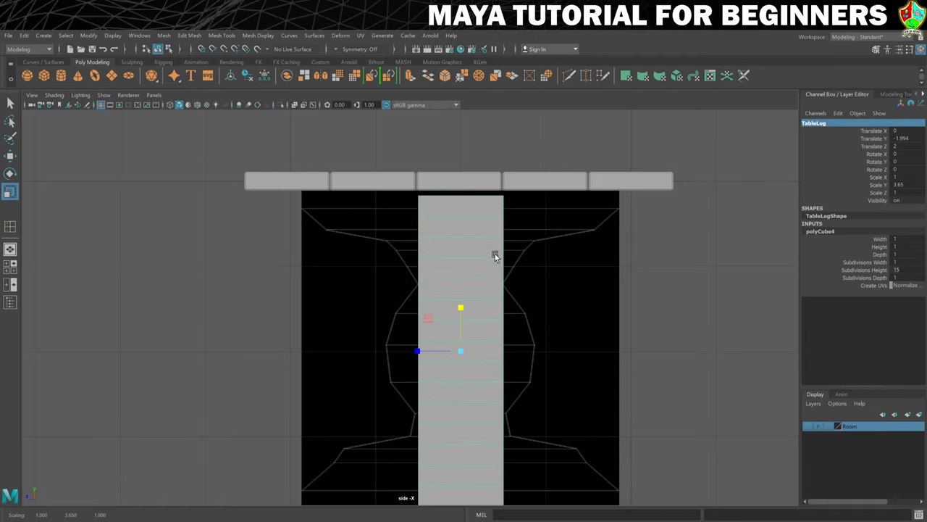
middle_click_drag(495, 254, 503, 226, "alt")
left_click_drag(470, 281, 471, 276)
key("w")
key("r")
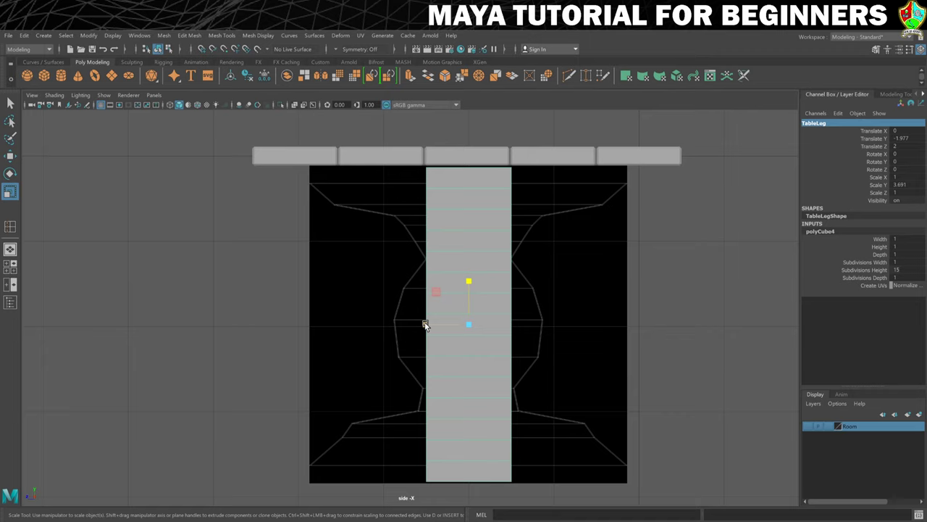
left_click_drag(425, 324, 425, 323)
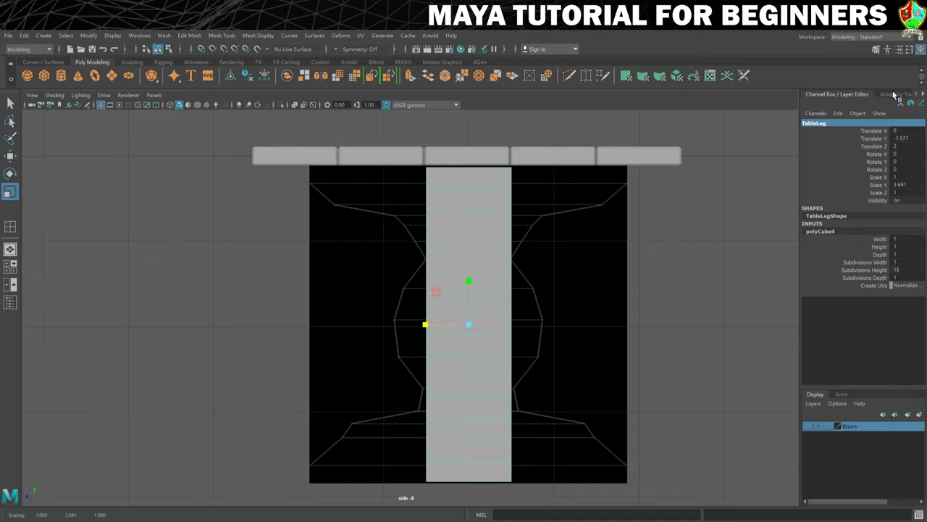
- In vertex selection mode, pick the leg's two near bottom corner vertices and check the selection in the perspective view
left_click(876, 50)
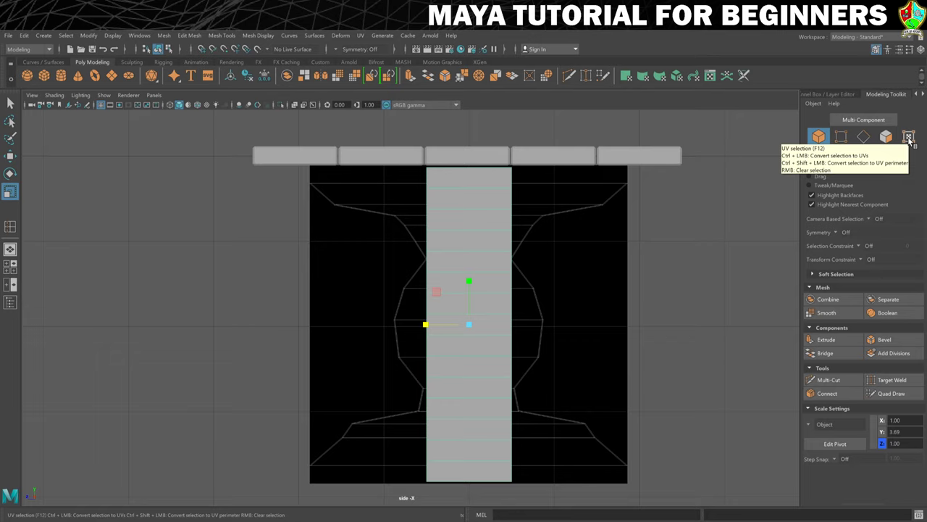
left_click(842, 137)
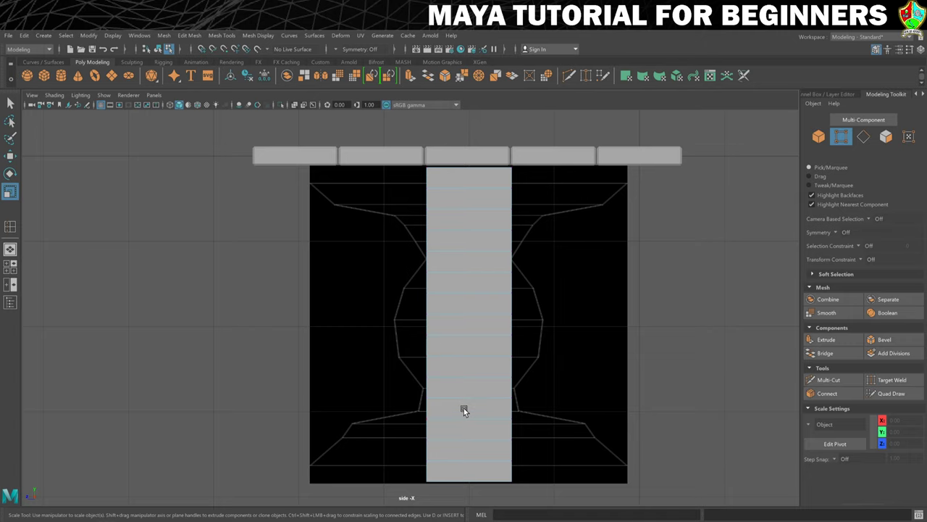
middle_click_drag(465, 402, 453, 374, "alt")
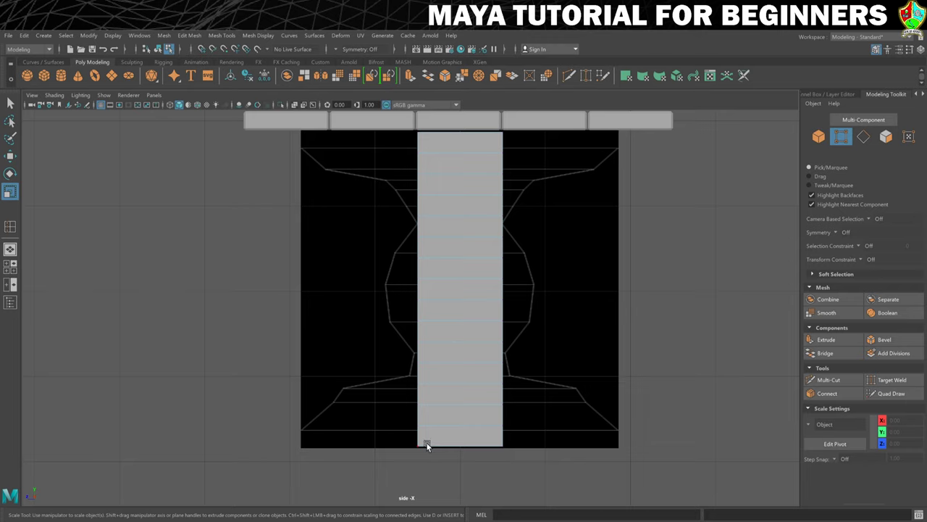
left_click(423, 443)
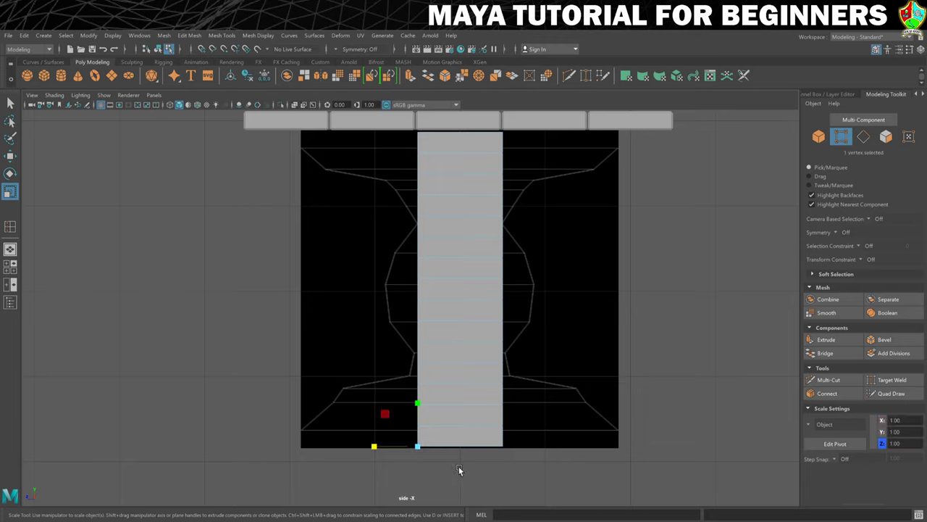
left_click(495, 438, "shift")
key("space")
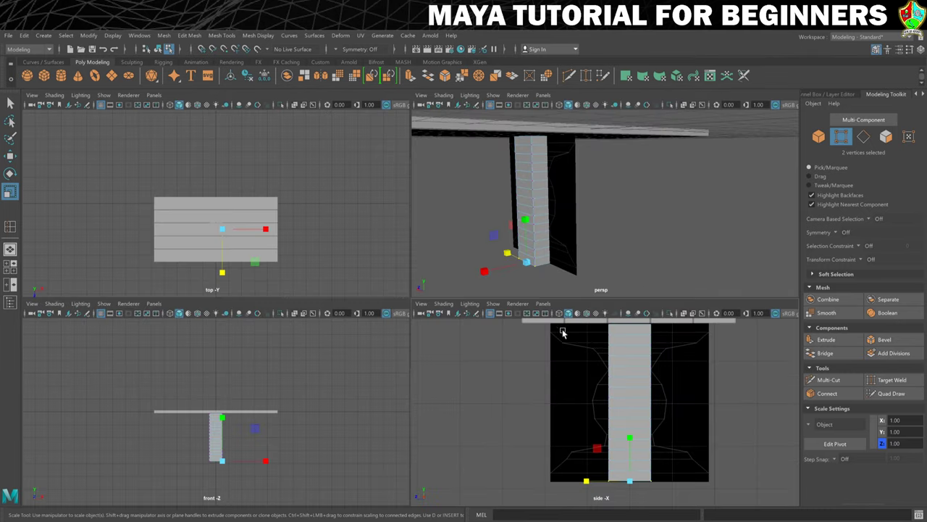
key("space")
left_click_drag(353, 379, 413, 362, "alt")
left_click_drag(489, 385, 471, 387, "alt")
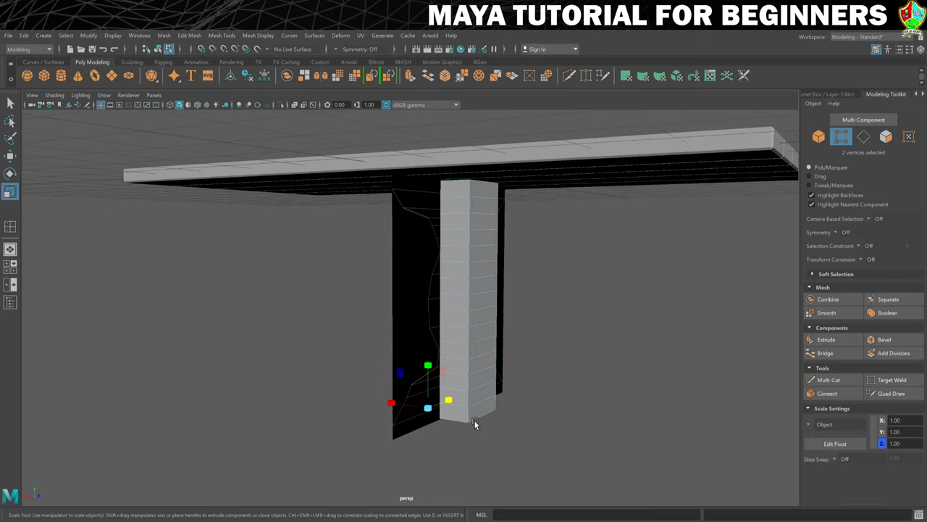
- Marquee-select all four bottom vertices of the leg in the side view and check the selection in perspective
key("space")
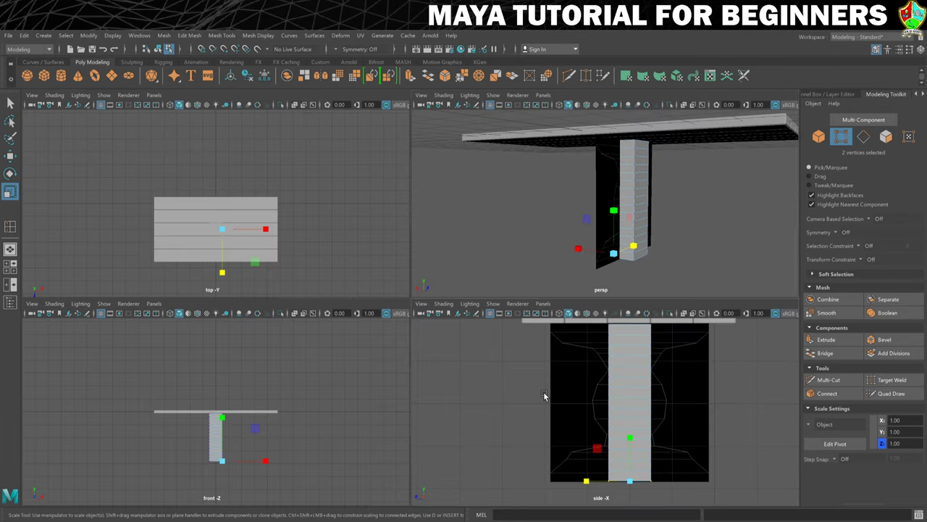
key("space")
left_click(350, 442)
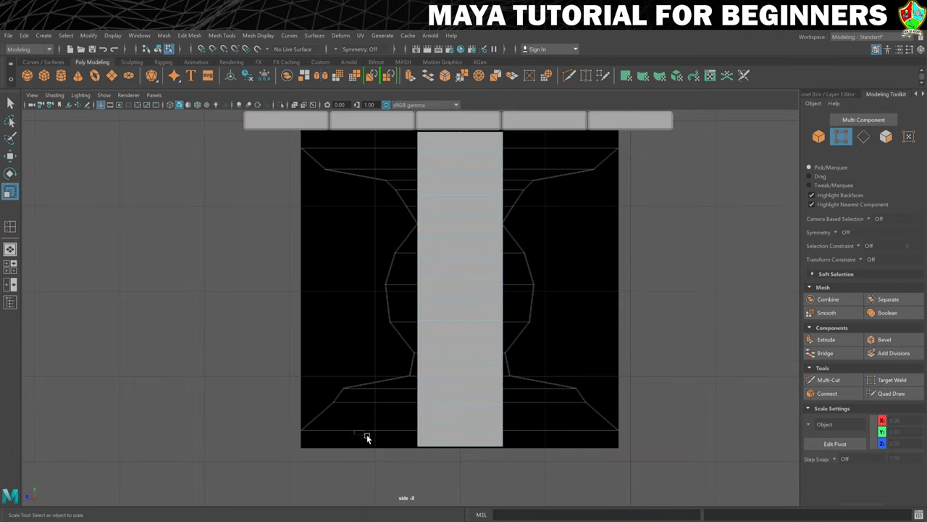
left_click_drag(508, 459, 537, 459)
key("space")
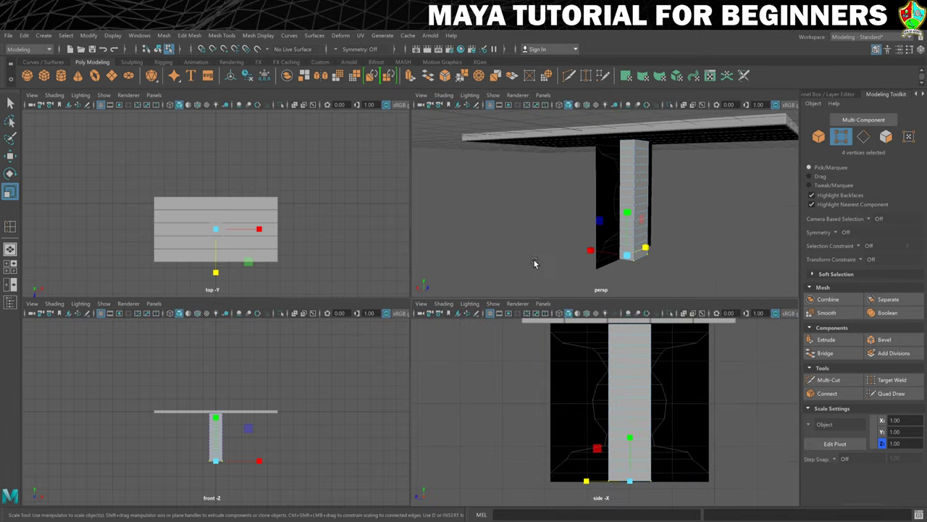
key("space")
mouse_move(446, 368)
left_mouse_down("alt")
mouse_move(423, 377)
mouse_move(461, 380)
mouse_move(410, 381)
mouse_move(447, 382)
left_mouse_up("alt")
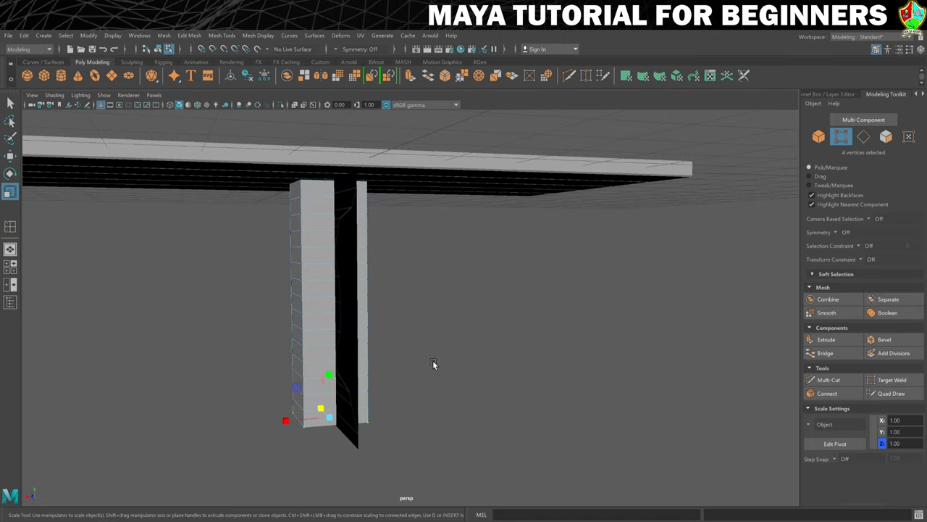
key("space")
key("space")
scroll(559, 388, "up", 1)
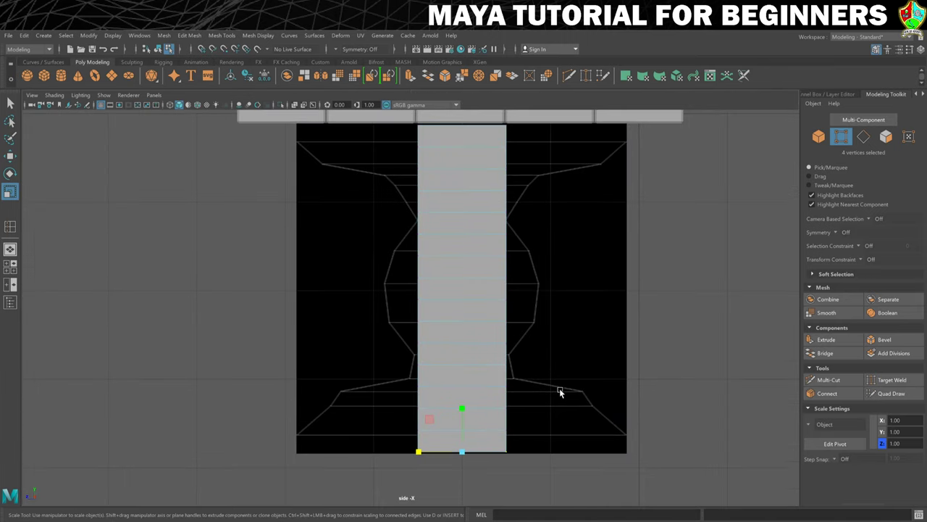
- Switch the side view to wireframe display so the reference outline can be seen through the leg
scroll(568, 359, "up", 1)
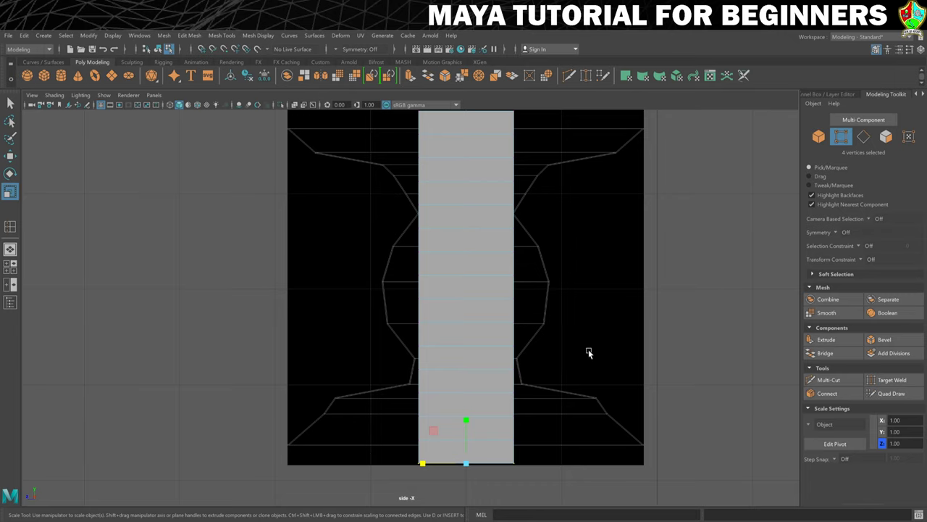
middle_click_drag(589, 352, 548, 367, "alt")
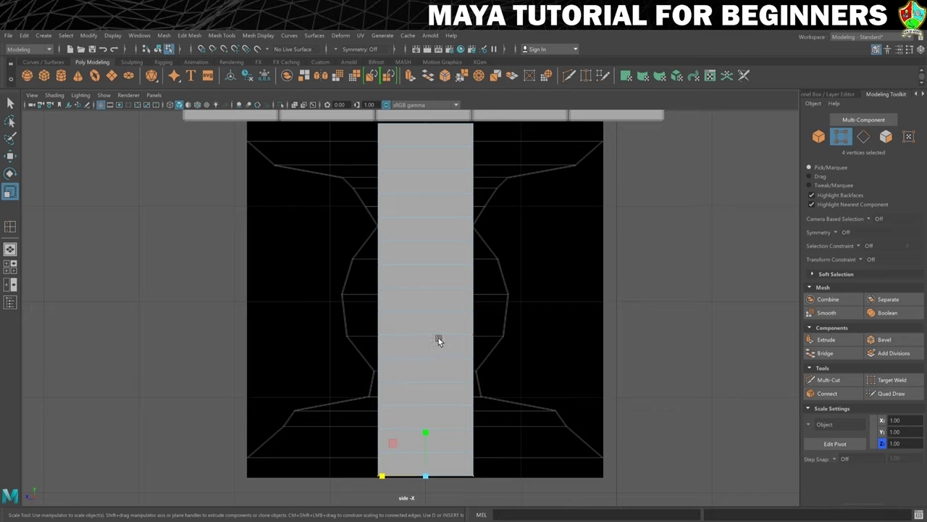
key("4")
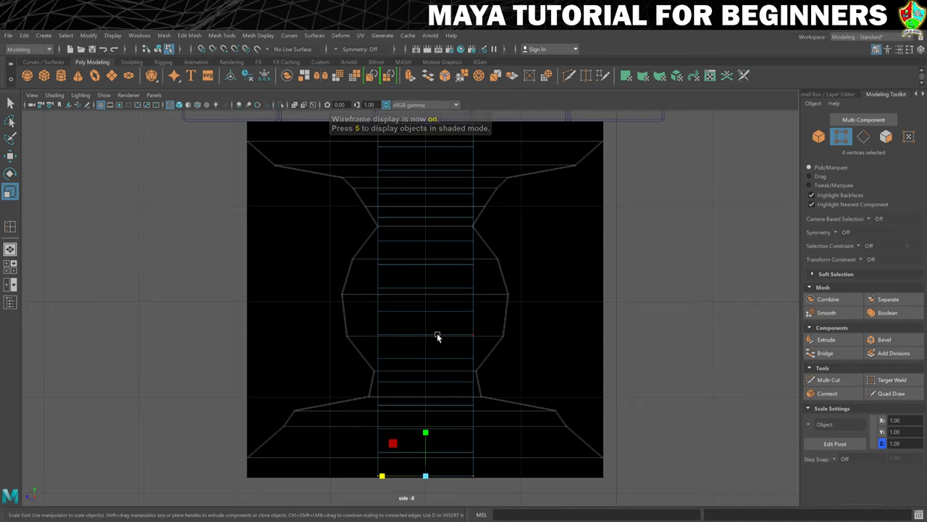
key("5")
key("4")
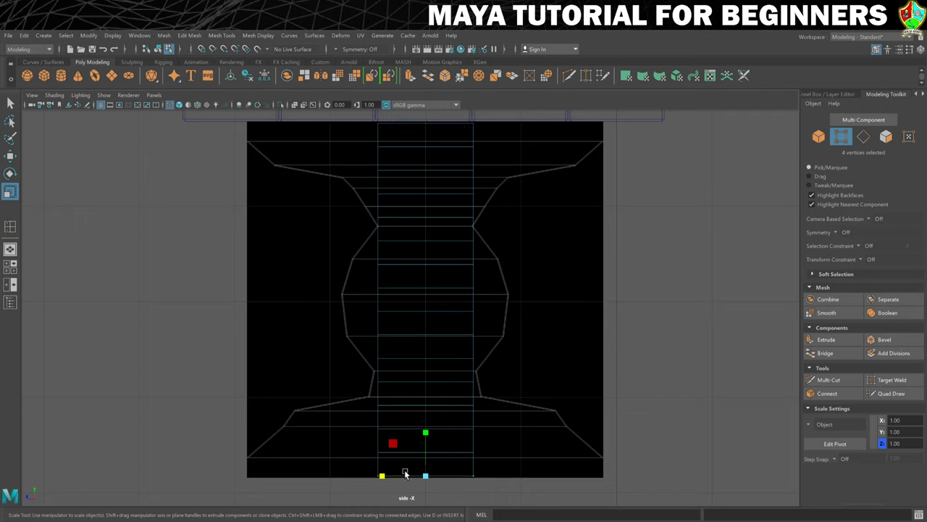
- Lower the leg's bottom row of vertices to the base line of the reference and scale it along Z to the full base width
key("w")
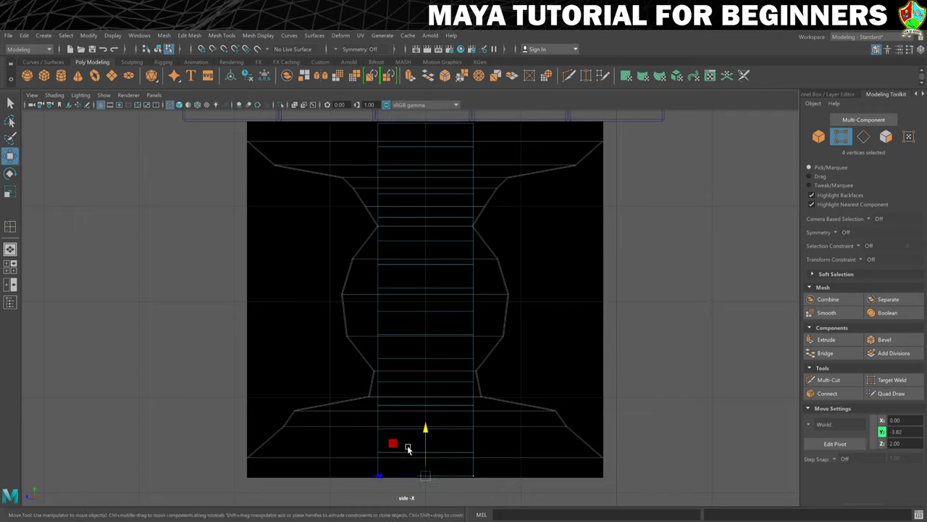
left_click_drag(425, 429, 426, 430)
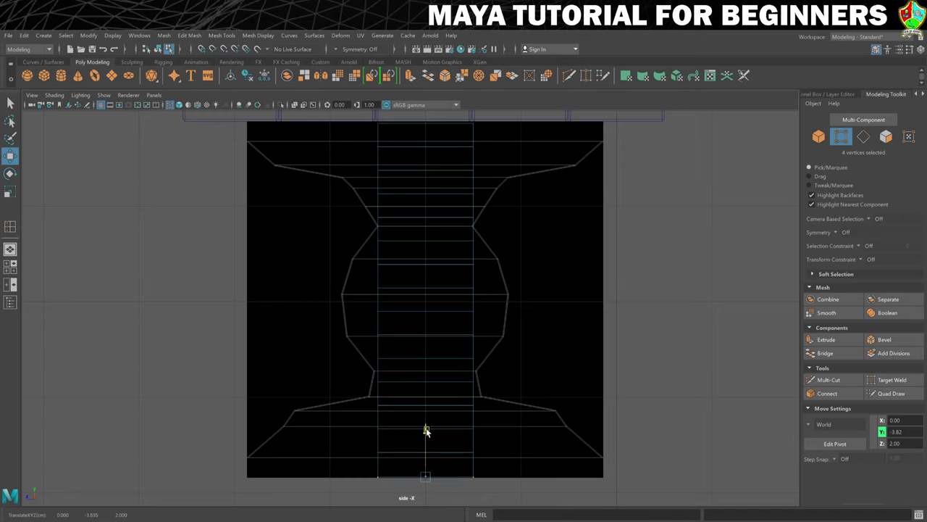
key("r")
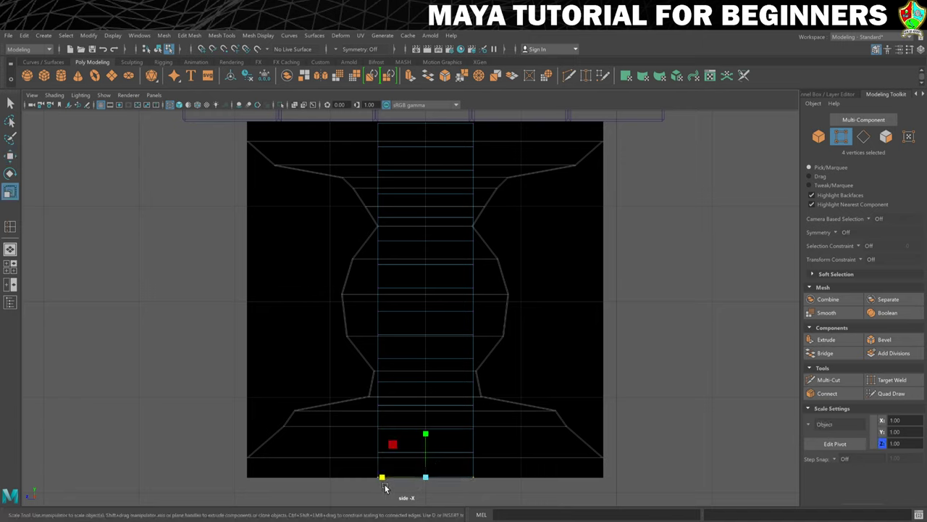
left_click_drag(384, 478, 264, 486)
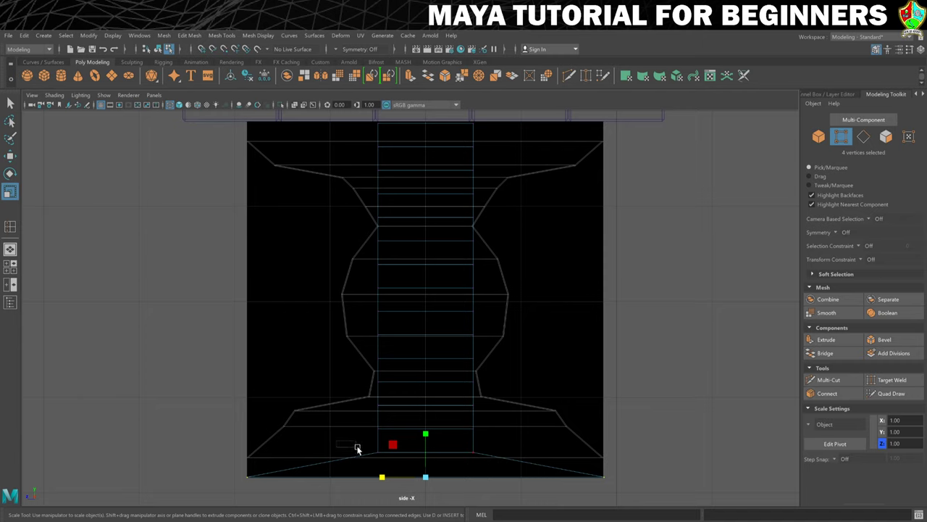
- Select the second row of vertices from the bottom and check the leg's base in the perspective view
key("ctrl+z")
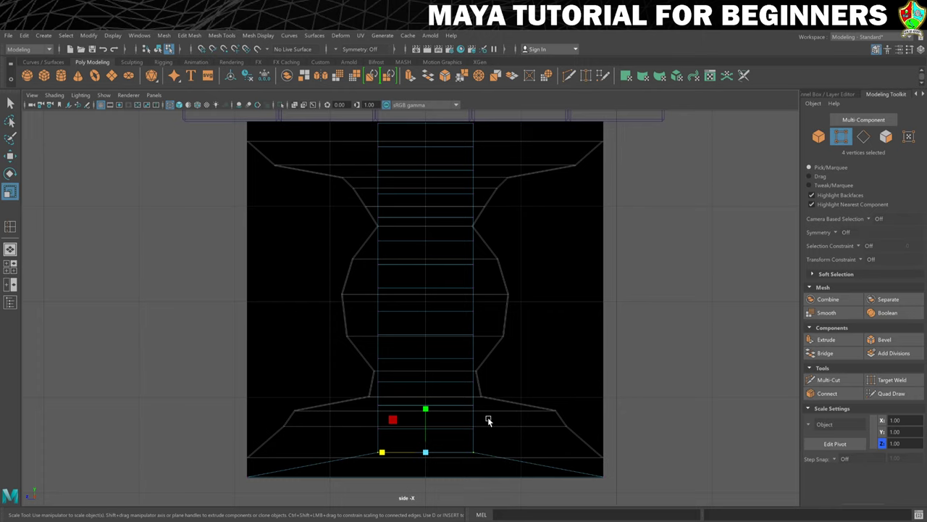
key("space")
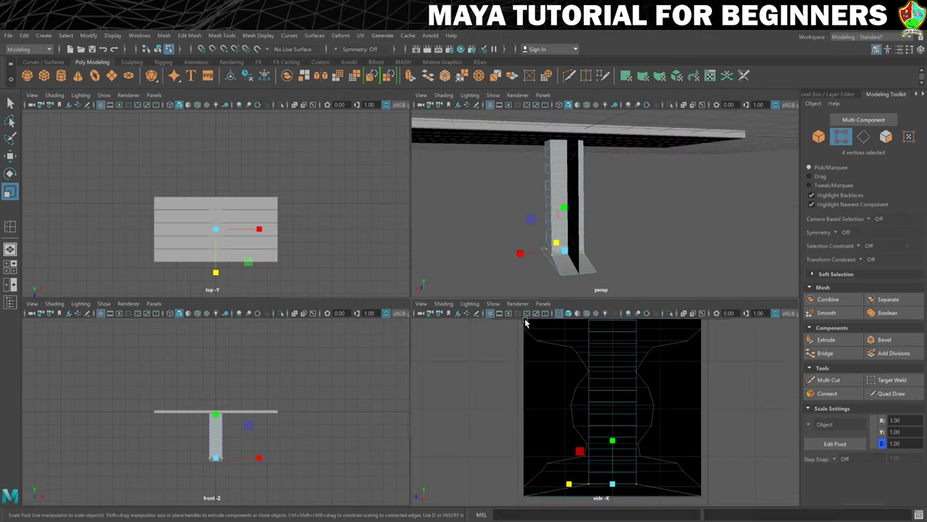
mouse_move(519, 291)
left_mouse_down("alt")
mouse_move(482, 284)
mouse_move(515, 282)
left_mouse_up("alt")
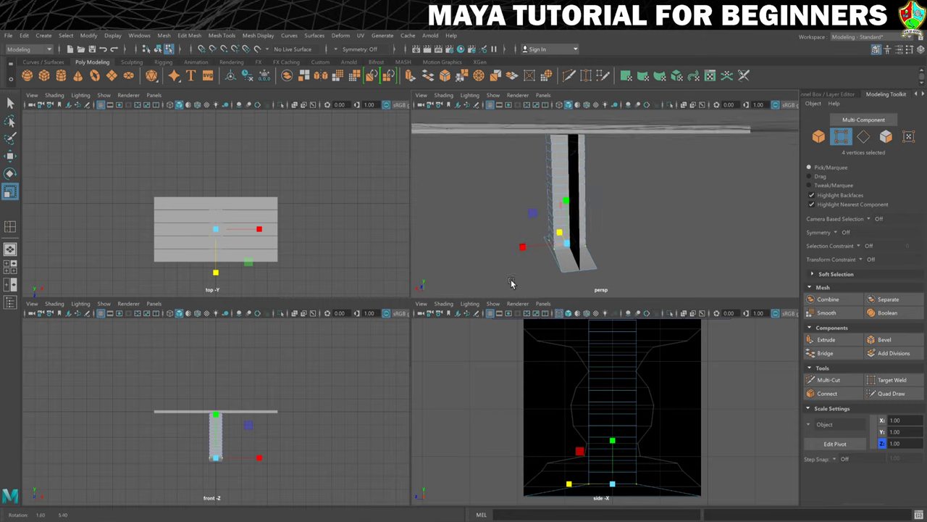
- Try scaling the second row along Z only and uniformly on all axes, comparing the base shape in perspective and undoing each attempt
left_click_drag(568, 487, 472, 480)
key("r")
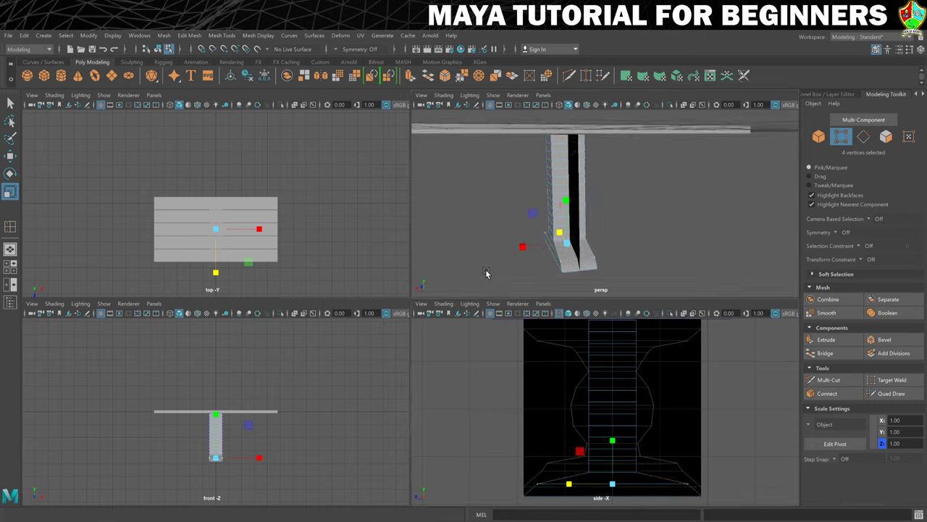
left_click_drag(489, 271, 476, 249, "alt")
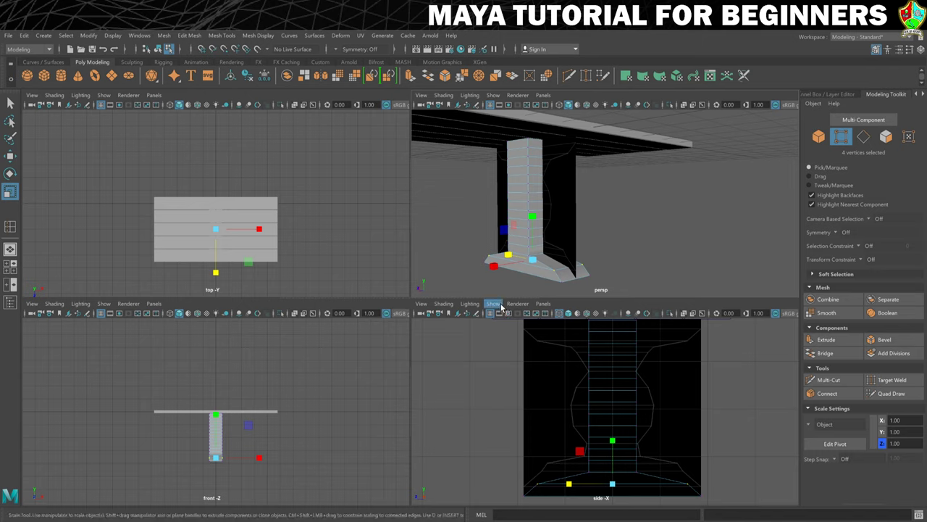
key("ctrl+z")
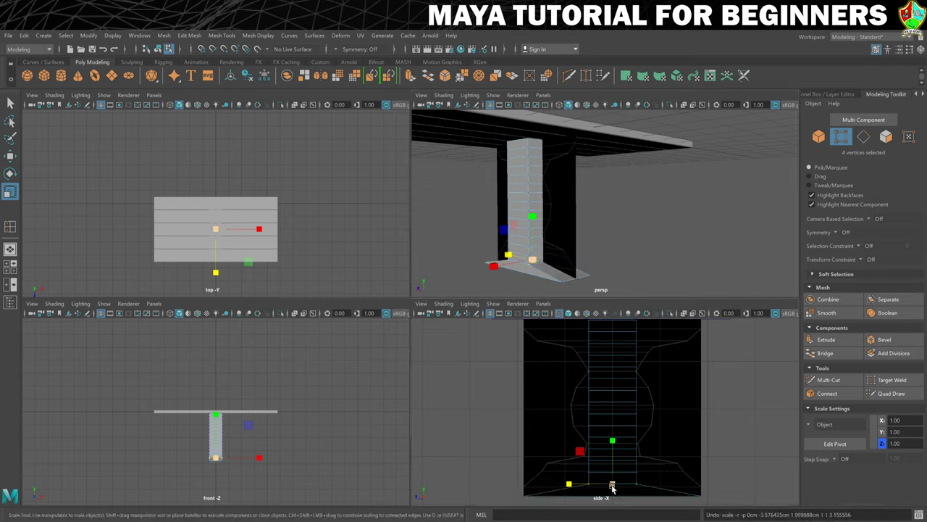
left_click_drag(612, 487, 701, 458)
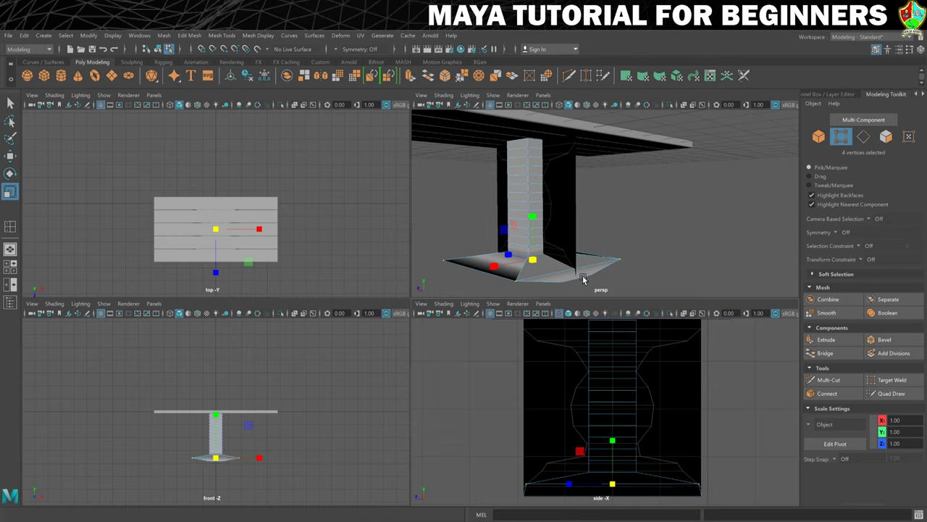
left_click_drag(585, 281, 608, 278, "alt")
key("r")
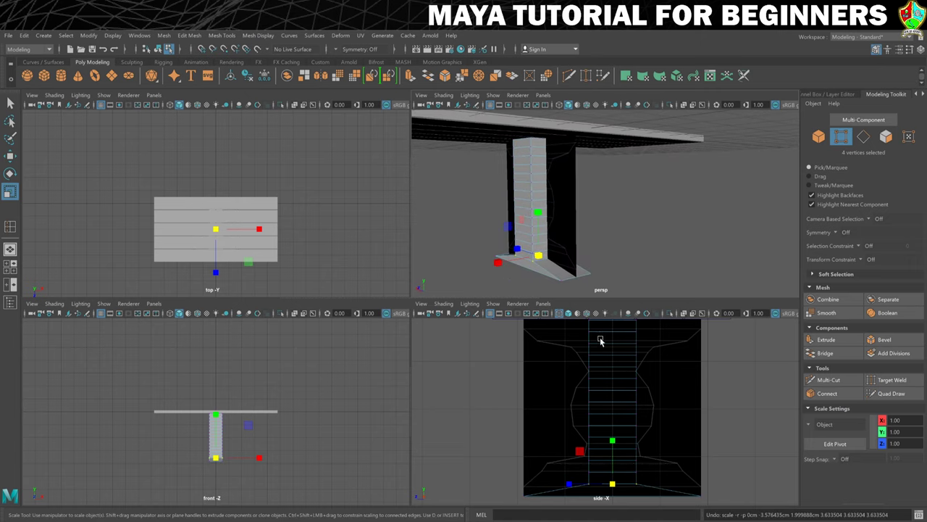
- In the side view, lower the second row to about Y -3.63 and widen it along Z to the full base width
key("space")
key("w")
left_click_drag(424, 408, 426, 411)
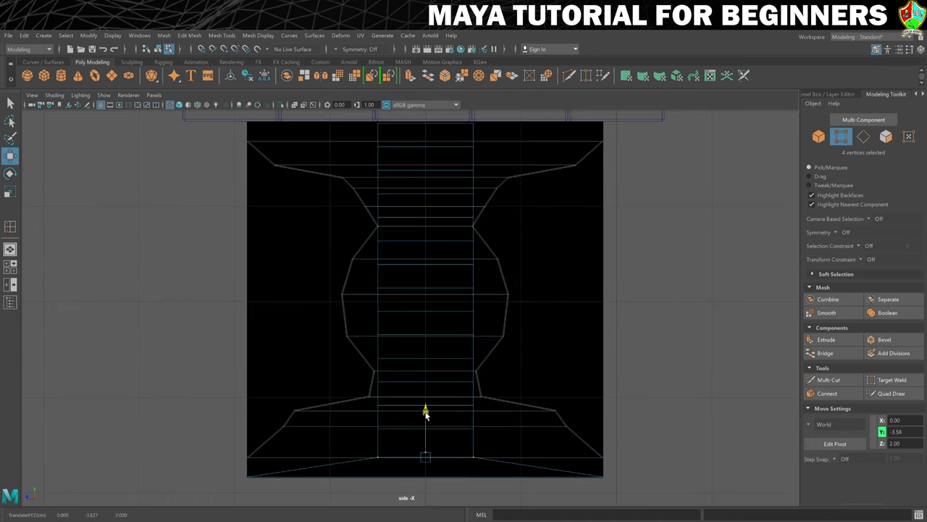
key("r")
left_click_drag(383, 458, 267, 447)
- Select the third row of vertices, raise it to the matching reference line and widen it along Z to the sloping base outline
left_click_drag(356, 421, 490, 441)
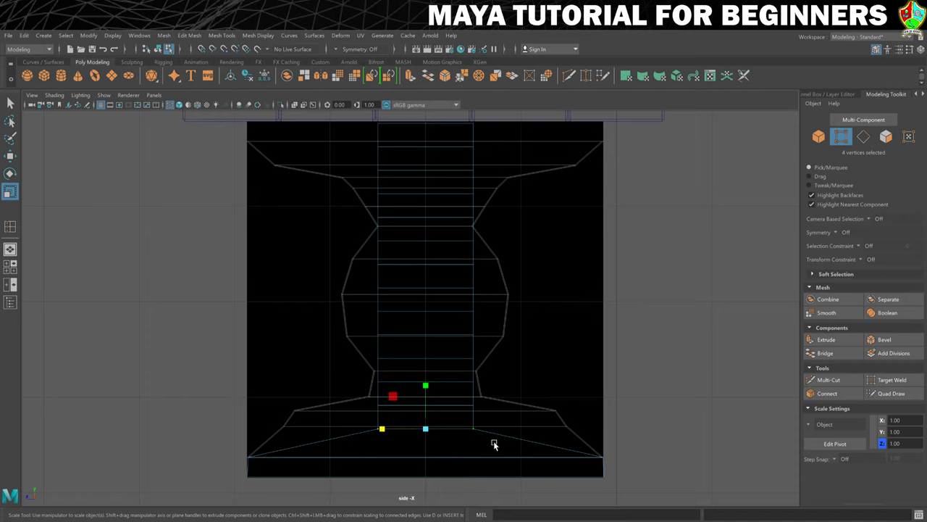
key("w")
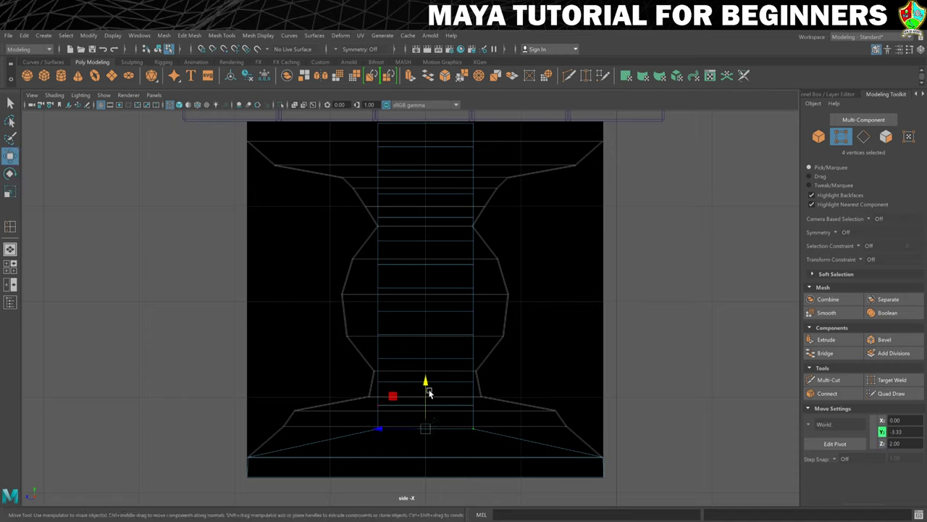
left_click_drag(424, 380, 426, 383)
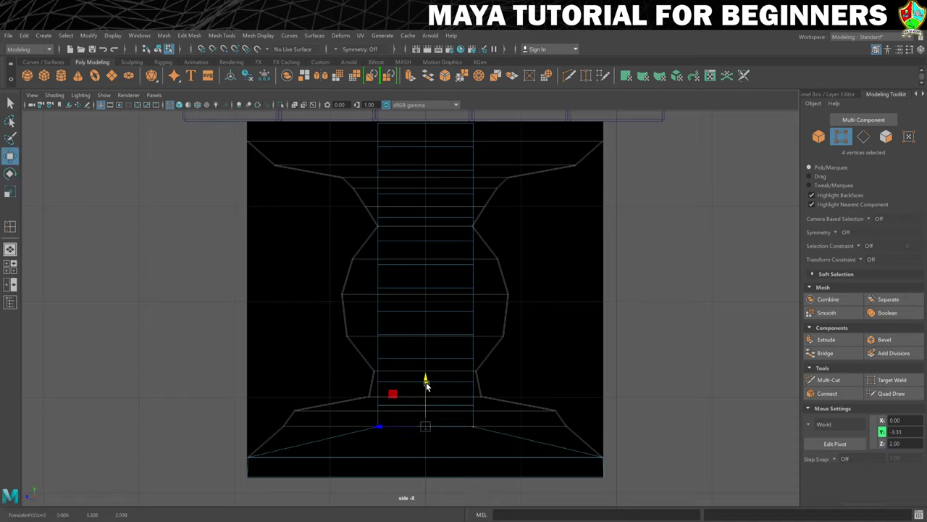
key("r")
left_click_drag(382, 428, 300, 422)
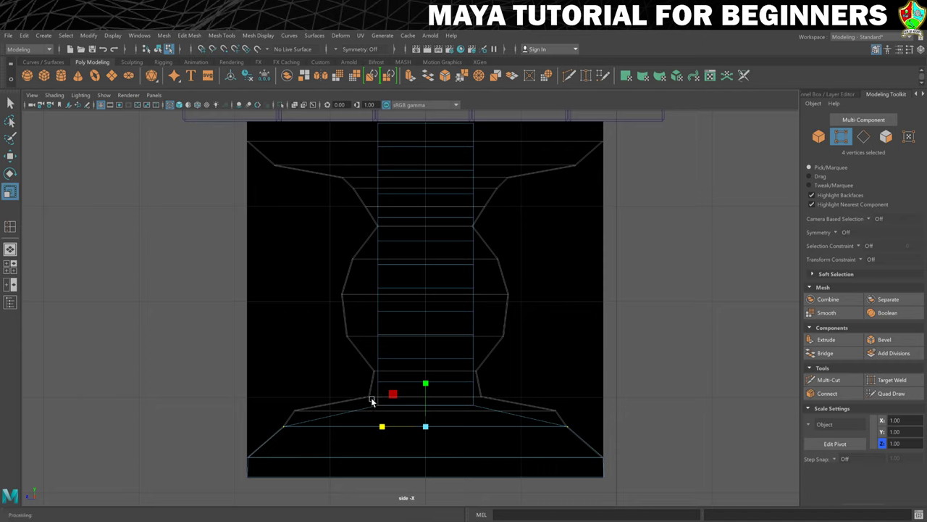
- Fit the fourth and fifth rows to the top of the base and the lower neck corners by moving them vertically and scaling along Z
key("w")
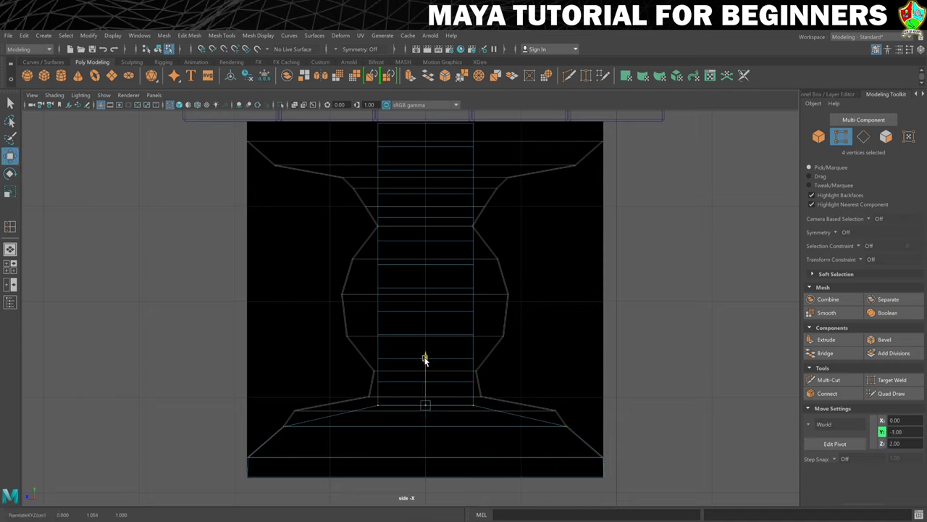
left_click_drag(424, 359, 424, 344)
key("r")
left_click_drag(381, 409, 306, 414)
key("w")
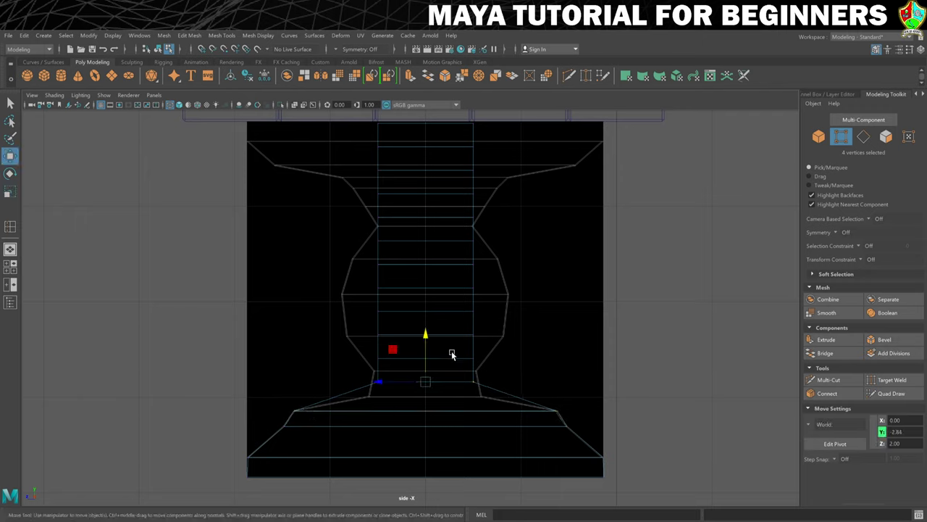
left_click_drag(425, 362, 425, 348)
key("r")
left_click_drag(381, 396, 375, 397)
- Fit the sixth row to the top of the lower neck and the seventh row to the underside of the bulge
key("w")
left_click_drag(425, 351, 355, 331)
key("r")
key("w")
left_click(425, 290)
key("r")
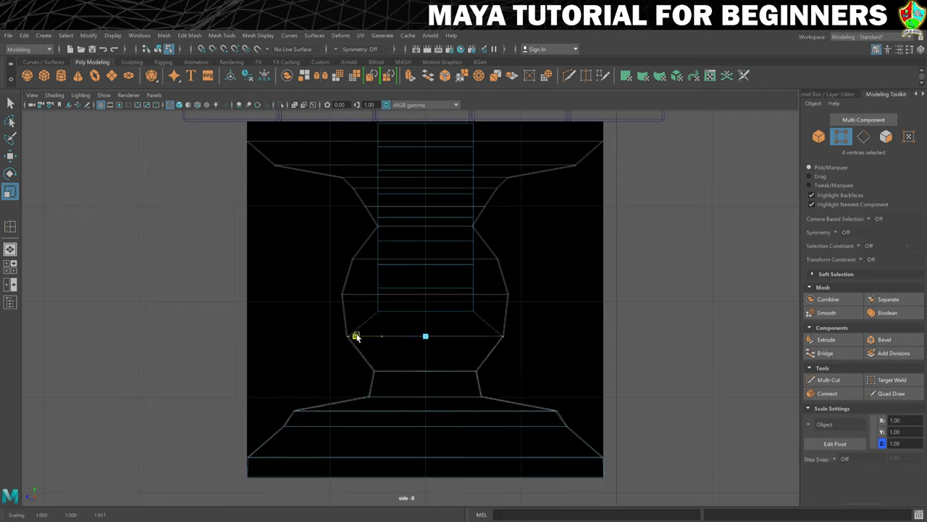
- Align the eighth row with the widest point of the bulge and widen it along Z to the outline
key("w")
left_click_drag(425, 288, 426, 252)
key("r")
left_click_drag(381, 295, 353, 296)
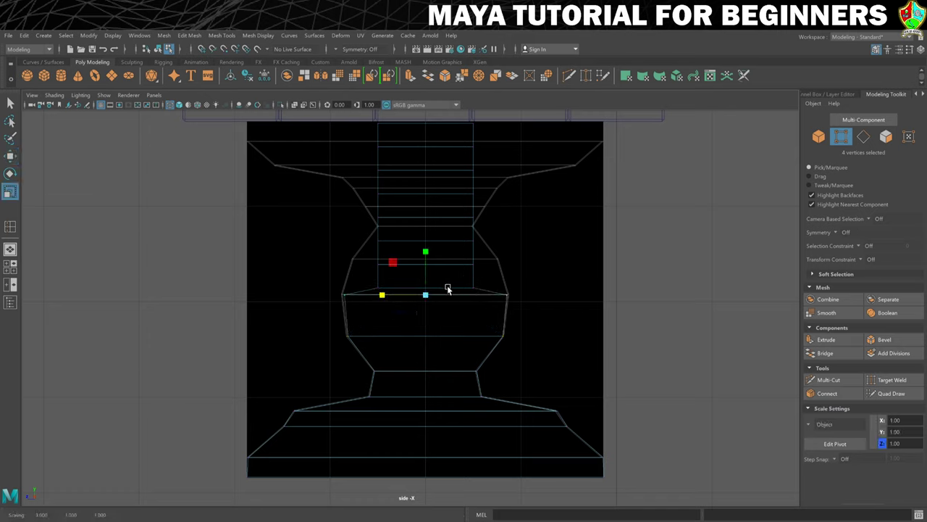
- Select the four rows of vertices above the bulge's widest point and raise them together to about Y -1.32
double_click(493, 293)
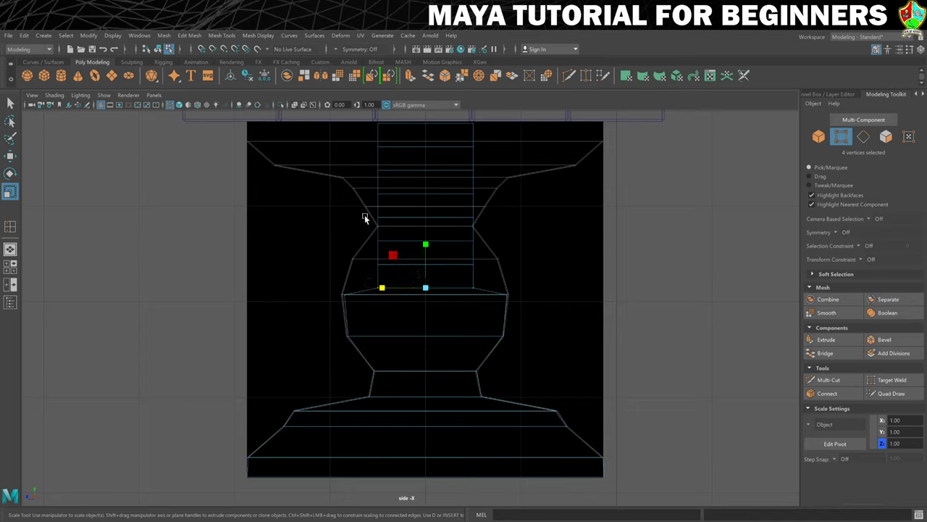
left_click_drag(366, 213, 488, 293)
key("w")
left_click_drag(425, 208, 426, 190)
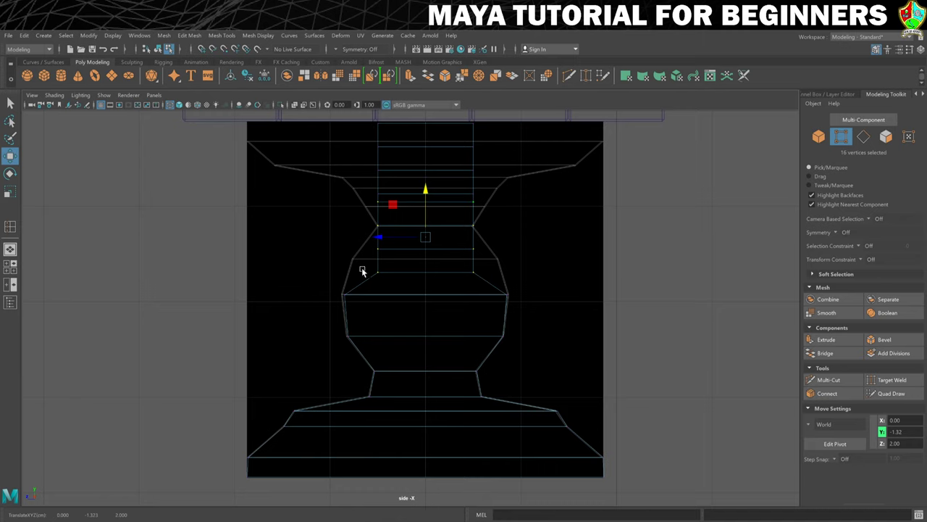
- Select the ninth row, raise it to the bulge's upper corner line and widen it along Z to the outline
left_click_drag(362, 271, 499, 286)
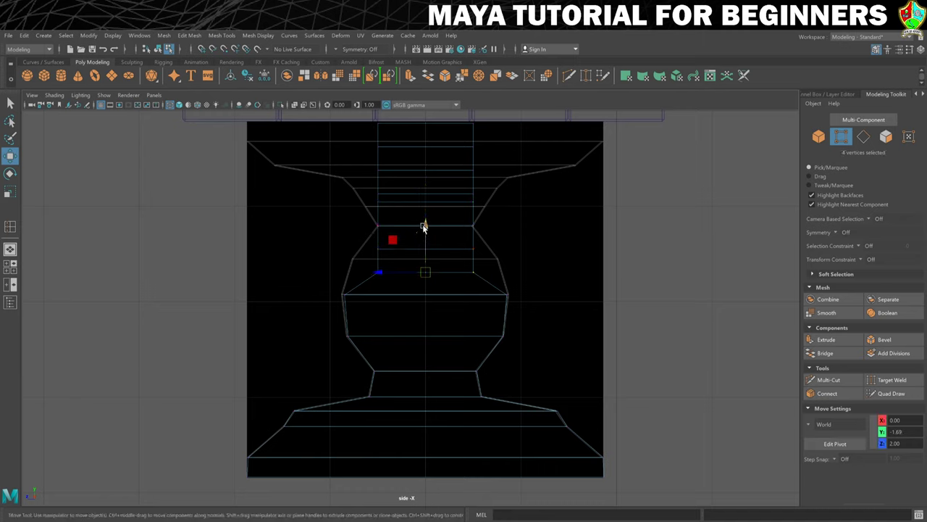
left_click_drag(424, 227, 430, 212)
key("r")
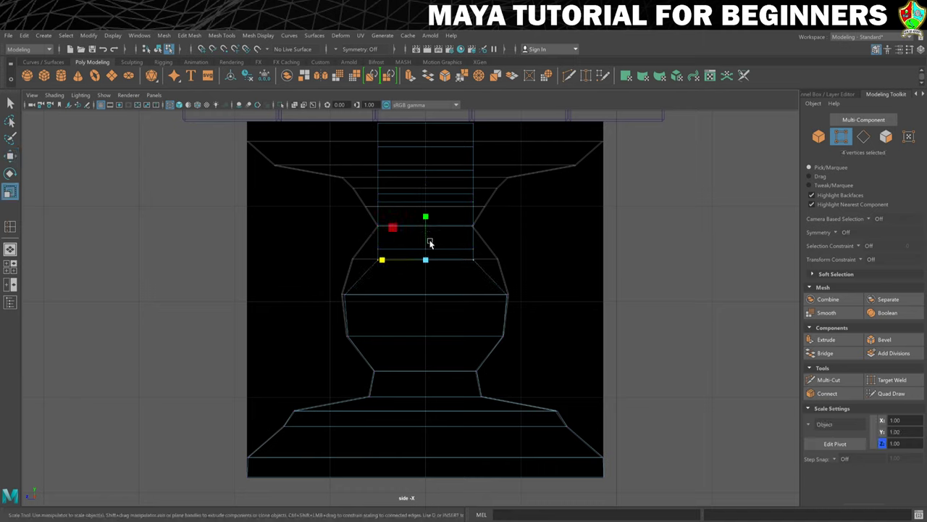
left_click_drag(383, 263, 361, 263)
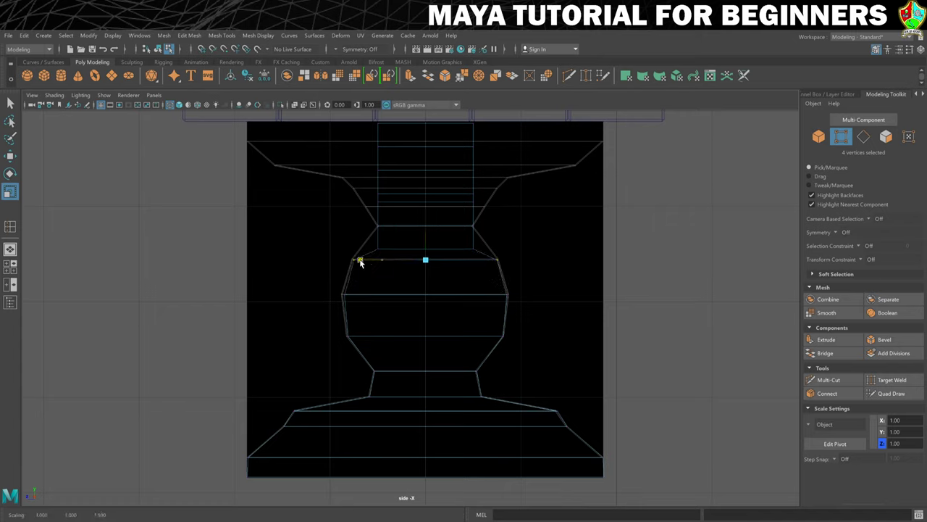
- Fit the tenth, eleventh and twelfth rows to the upper neck and its outward flare in the reference
key("w")
left_click_drag(362, 222, 483, 164)
left_click_drag(425, 192, 363, 192)
key("r")
key("w")
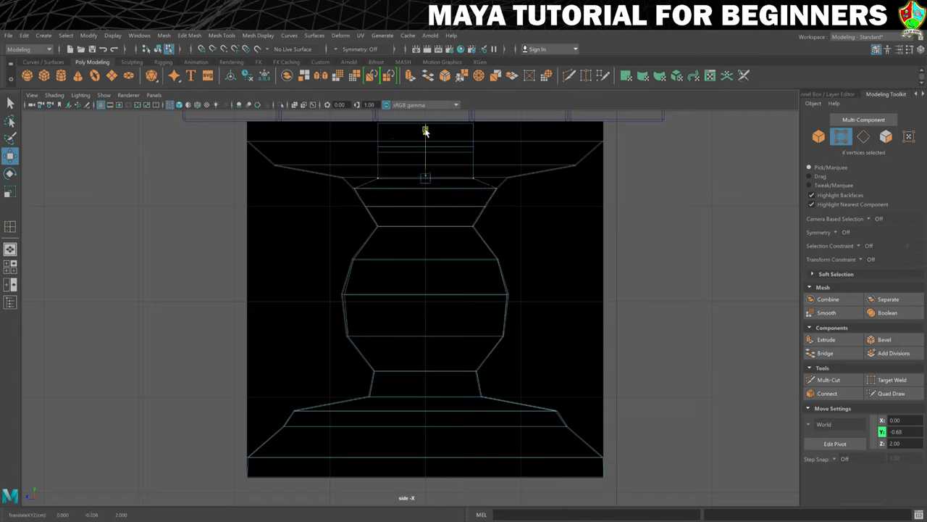
- Raise the thirteenth and fourteenth rows to their reference lines and widen each along Z to the upper flare
left_click_drag(426, 141, 424, 128)
key("r")
left_click_drag(365, 180, 352, 180)
key("w")
left_click_drag(420, 136, 421, 138)
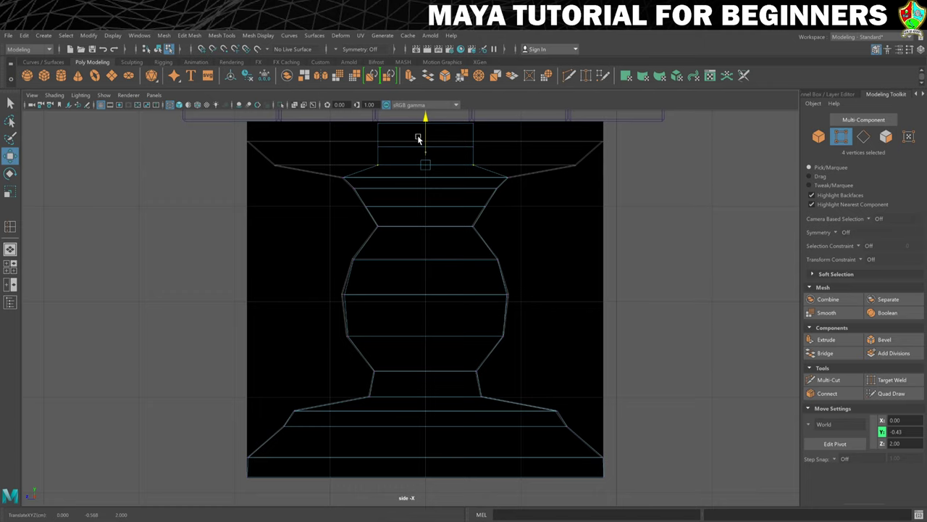
key("r")
left_click_drag(381, 164, 292, 181)
- Fit the fifteenth row and the top row to the upper reference lines, widening both along Z to the full width
key("w")
left_click_drag(426, 164, 423, 118)
key("r")
key("w")
key("4")
scroll(597, 302, "down", 2)
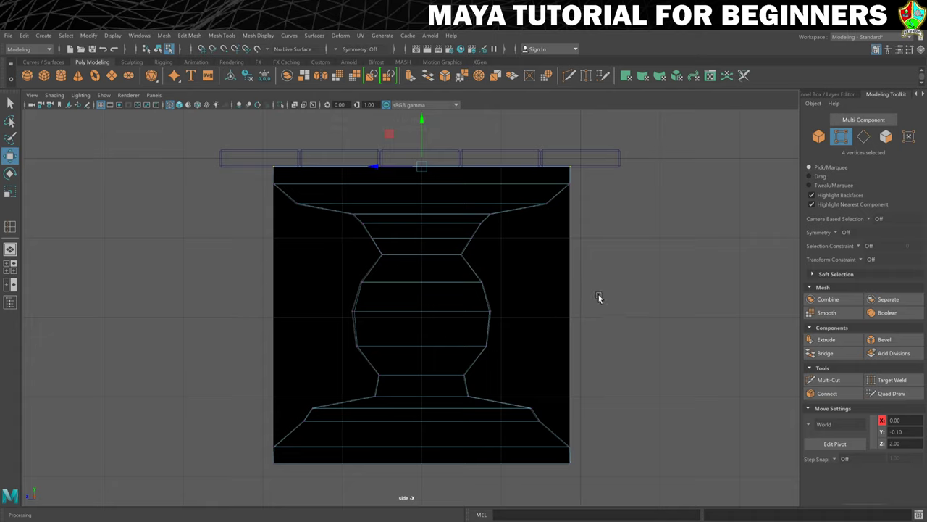
- Return to shaded display and object mode, and show the finished leg profile in the four-view layout
key("5")
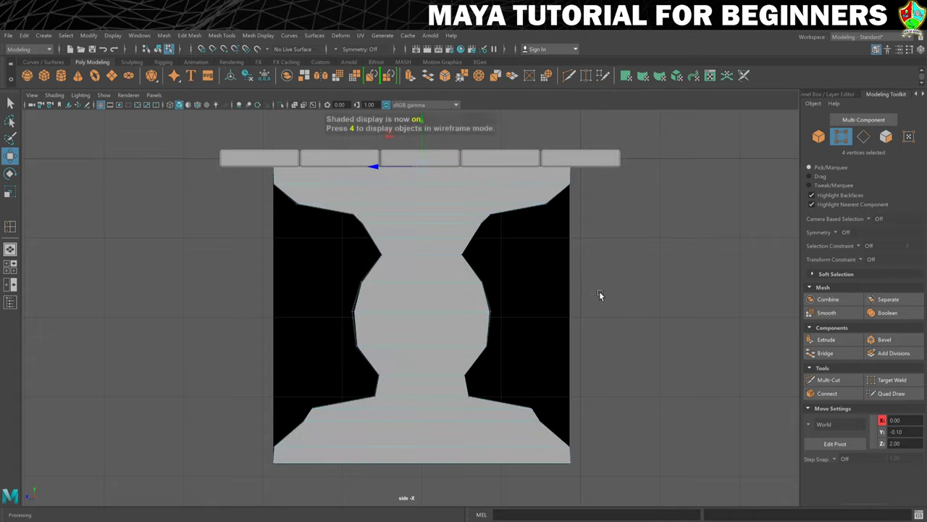
right_click_drag(412, 207, 459, 193)
key("space")
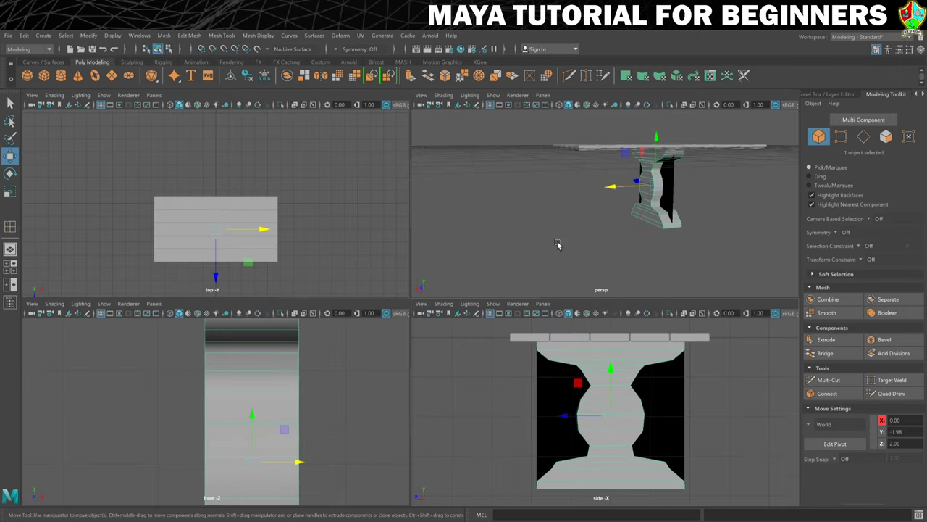
- Thin the table leg along X to a scale of about 0.29 and move it to X 4.10 under the tabletop's end
key("space")
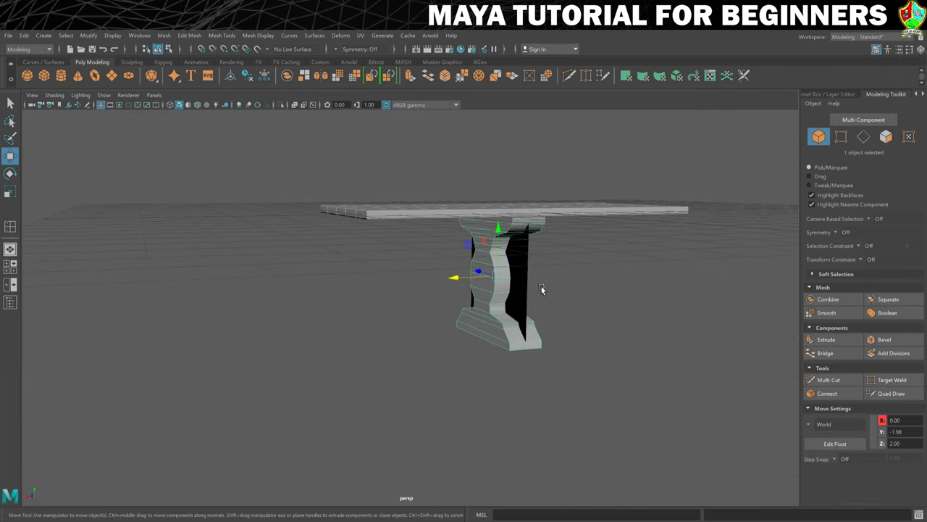
mouse_move(596, 296)
left_mouse_down("alt")
mouse_move(555, 300)
mouse_move(615, 292)
mouse_move(570, 293)
mouse_move(584, 293)
left_mouse_up("alt")
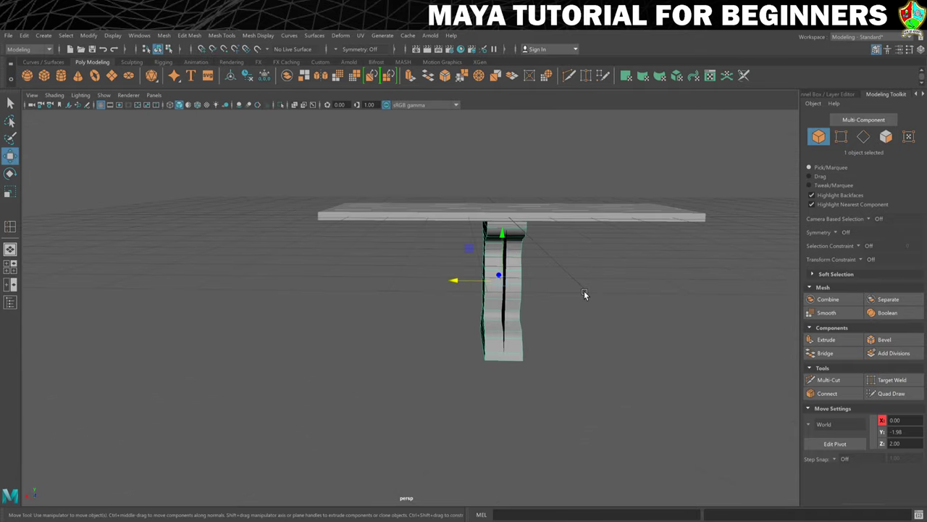
key("r")
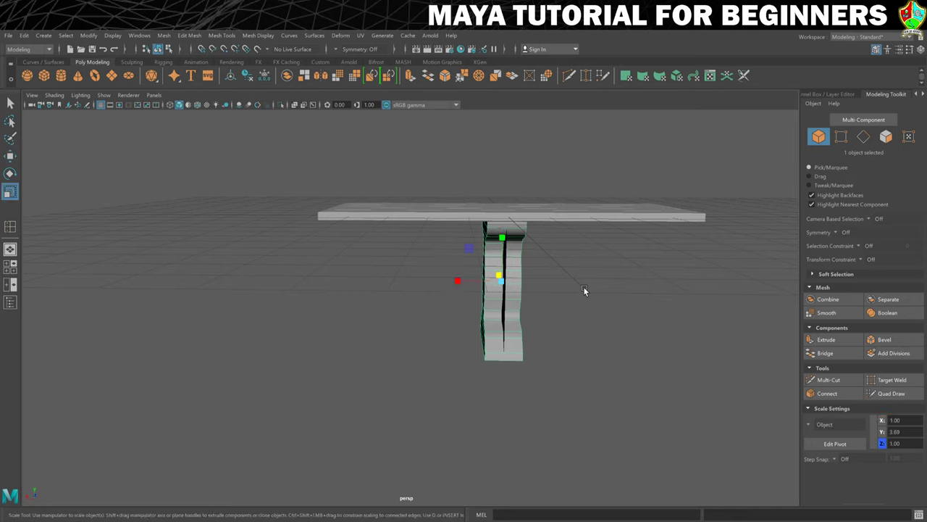
left_click_drag(456, 281, 490, 286)
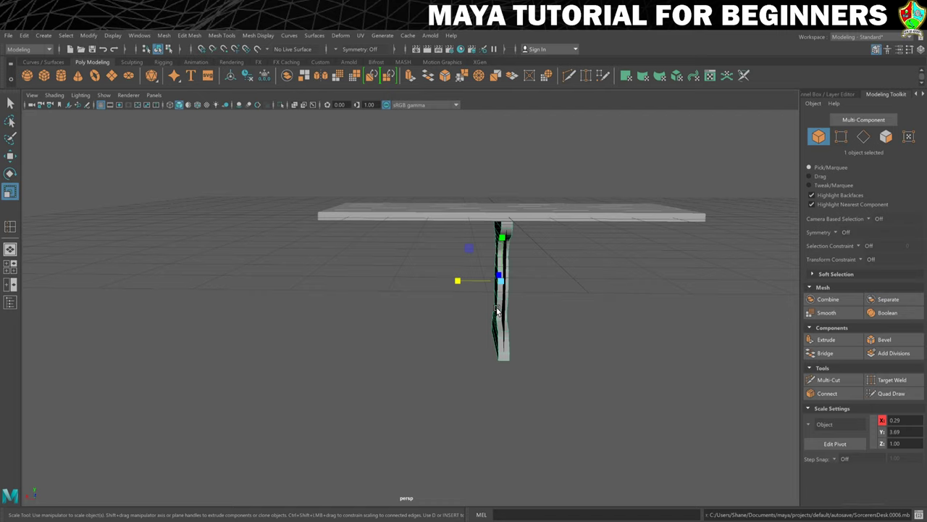
key("w")
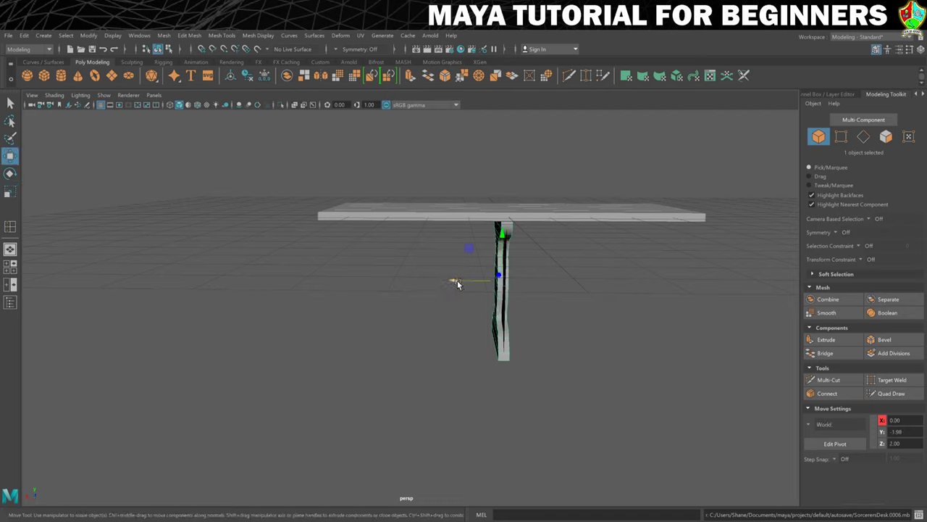
left_click_drag(455, 281, 530, 280)
- Delete the black reference image plane standing under the middle of the tabletop
left_click_drag(592, 269, 577, 273, "alt")
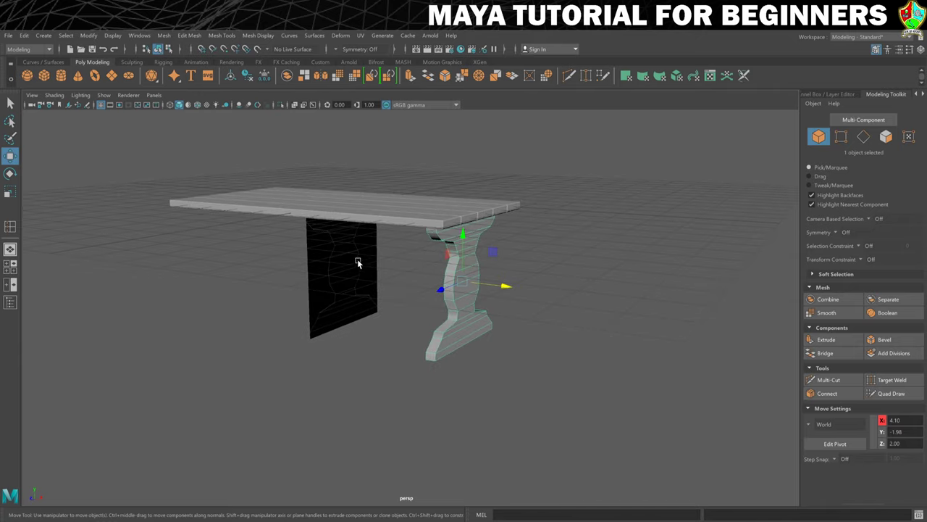
left_click_drag(339, 284, 341, 286)
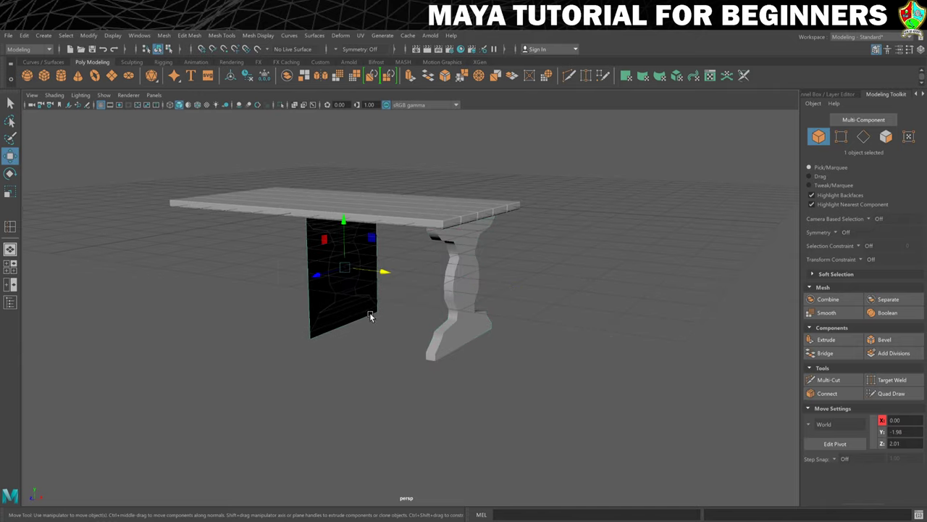
key("Delete")
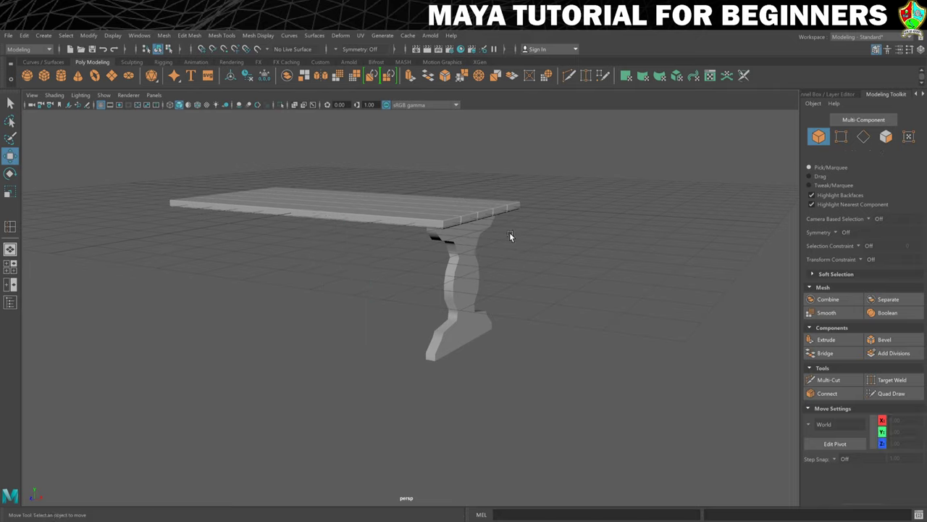